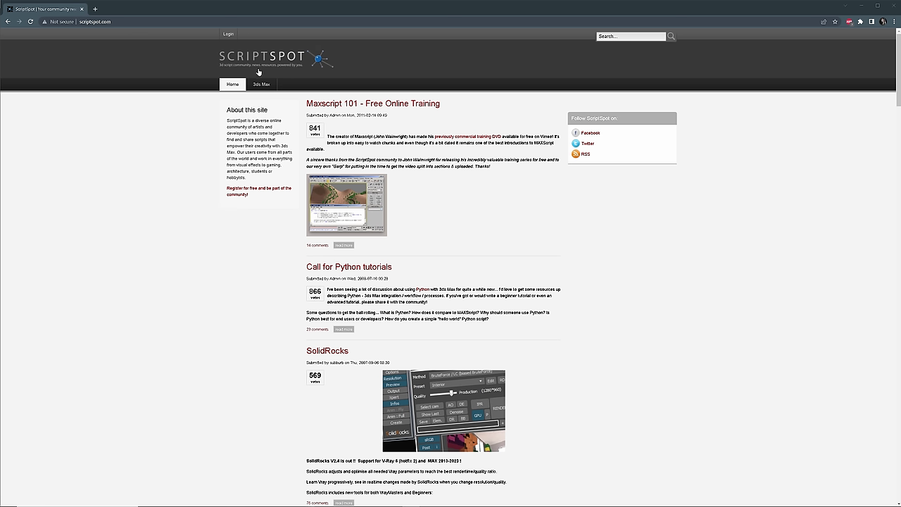
Open the 3ds Max scripts listing page on ScriptSpot.
click(258, 97)
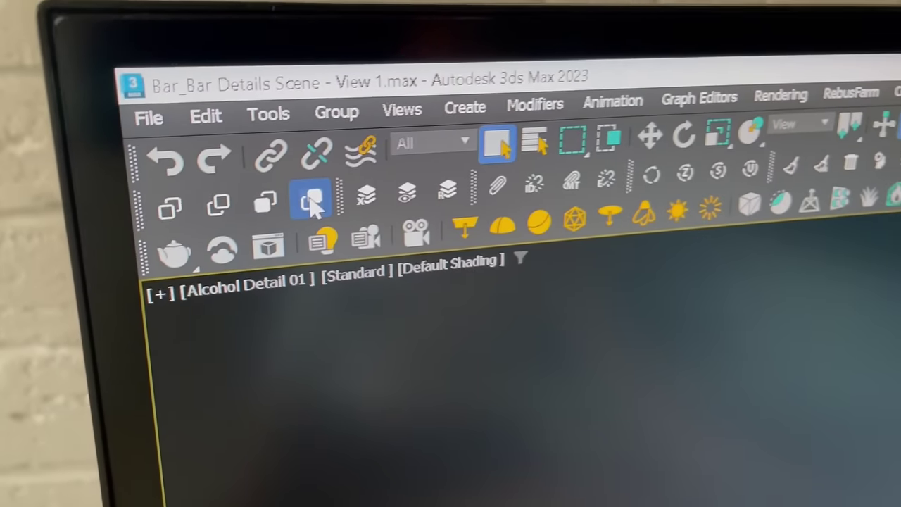
Paste the copied bottles into the bar details scene and resolve the duplicate material name.
click(309, 203)
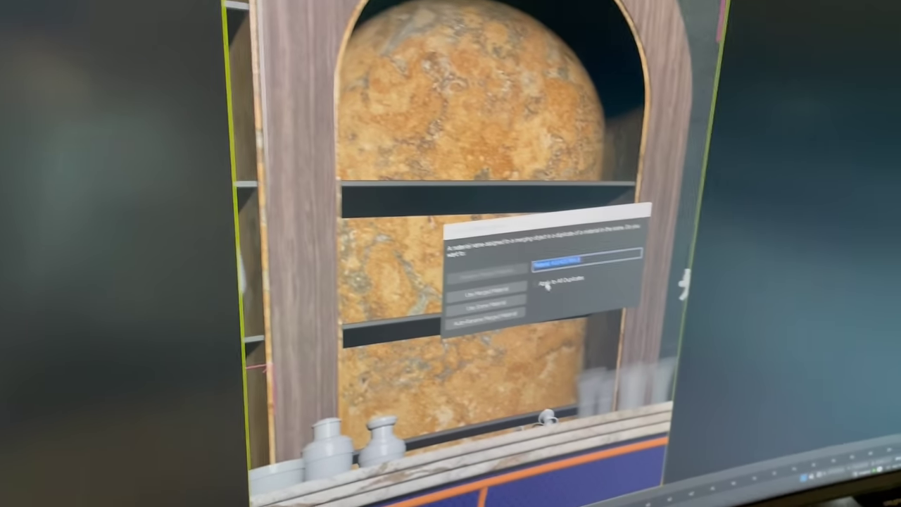
click(486, 304)
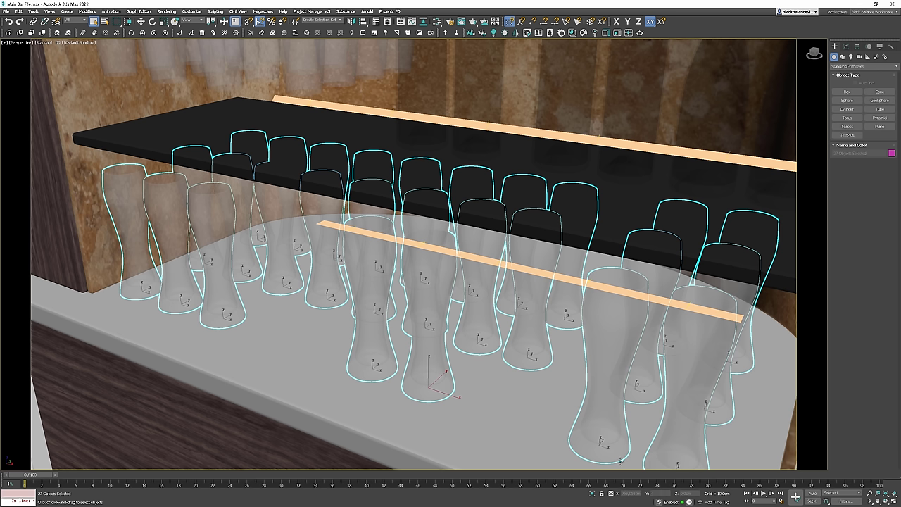
Isolate the 27 glasses and Quick Attach them into one Editable Poly object.
click(593, 493)
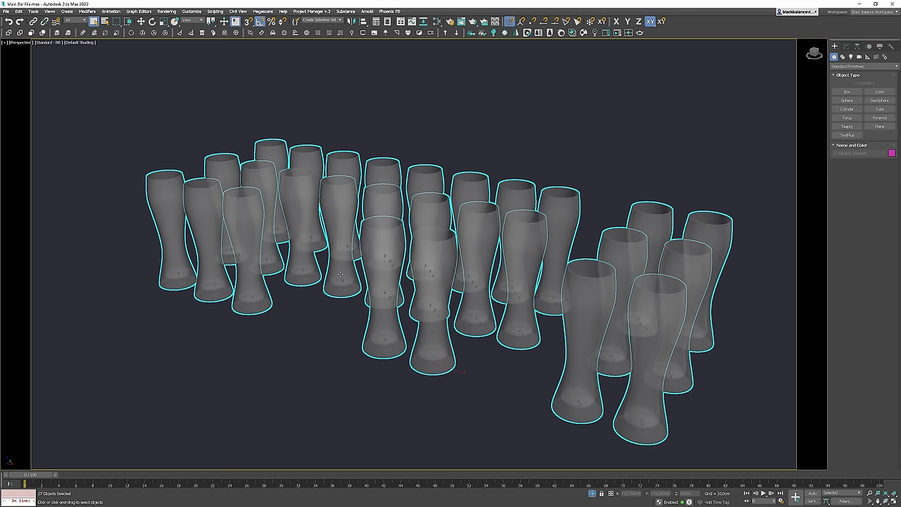
click(573, 199)
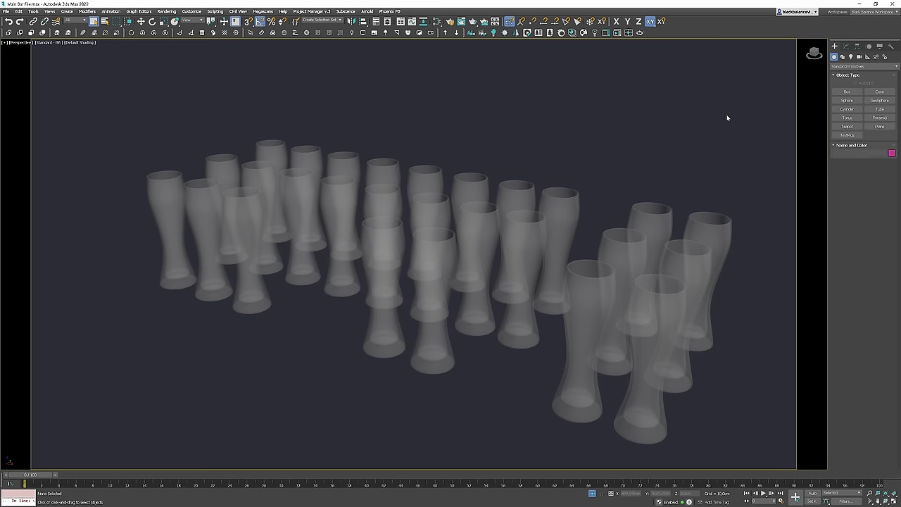
key(ctrl+a)
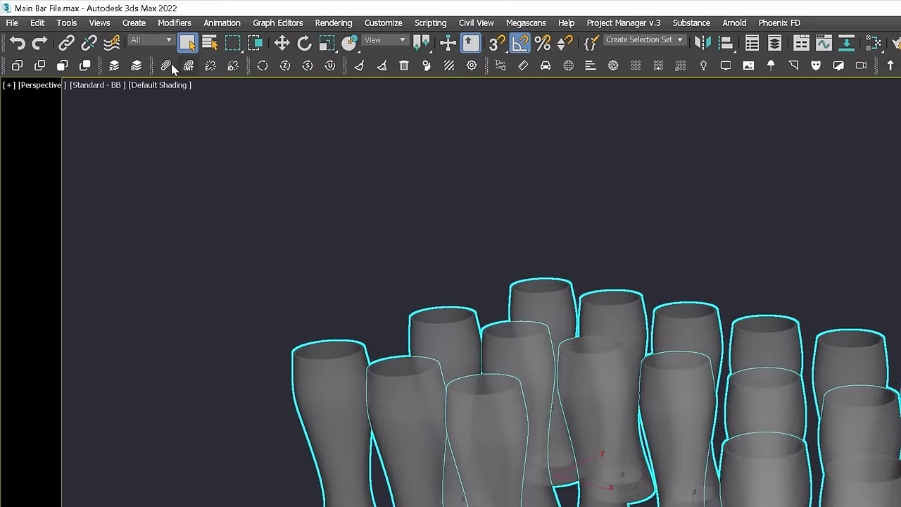
click(169, 65)
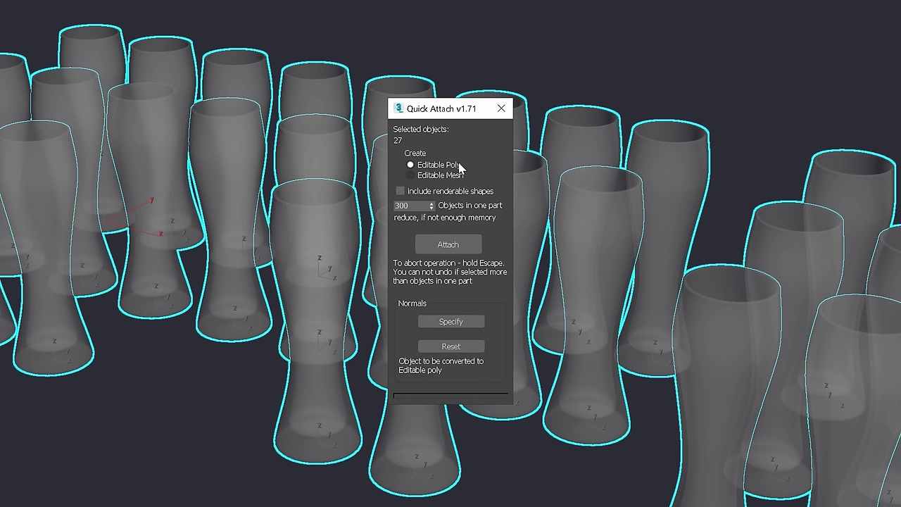
click(445, 246)
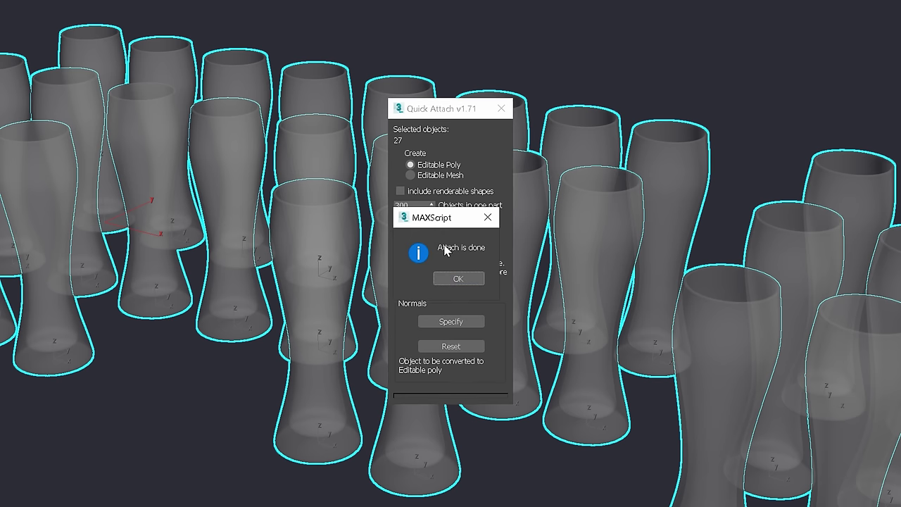
click(458, 280)
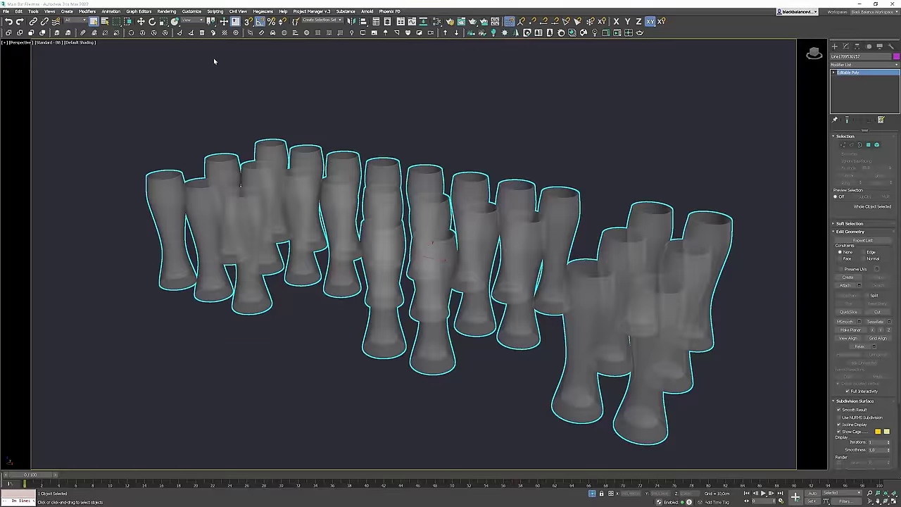
Open Scene Explorer from the Tools menu to check the merged object.
click(33, 11)
click(43, 33)
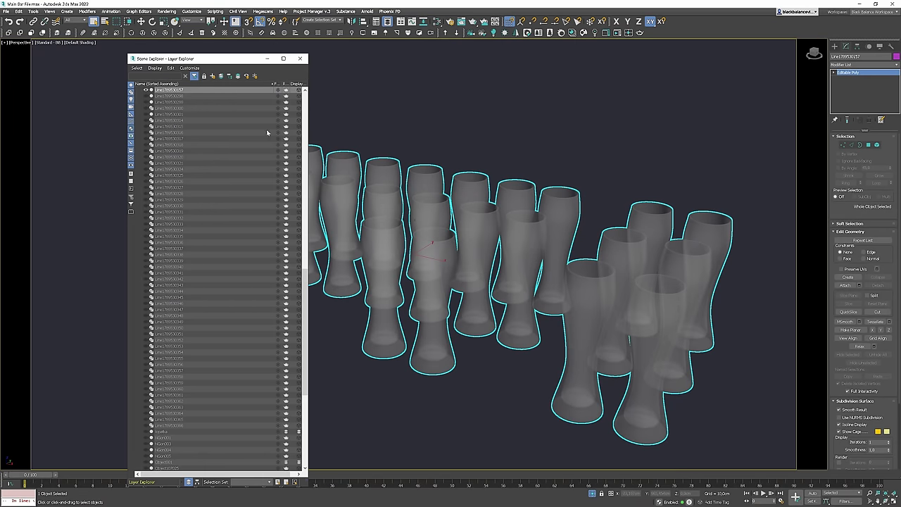
scroll(194, 153, up, 15)
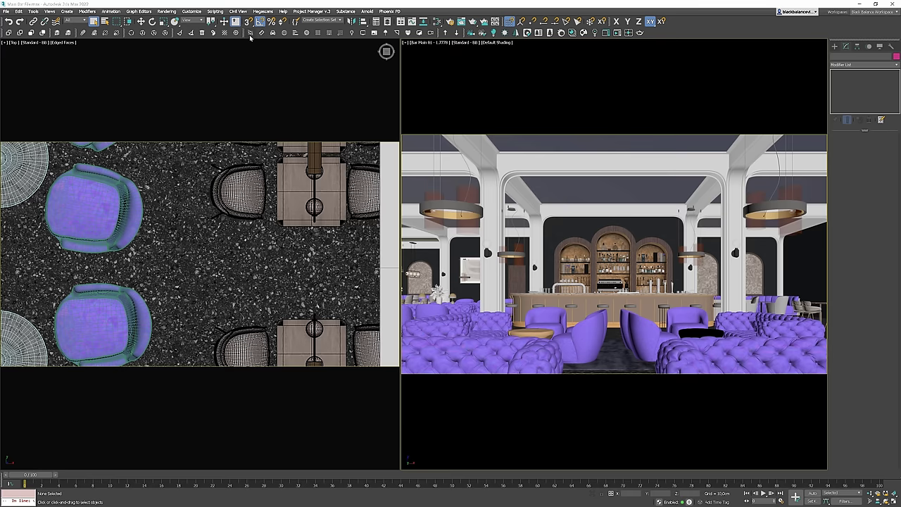
Overlay Diagonals, Golden Spiral, then a green custom grid on the bar camera view.
click(250, 33)
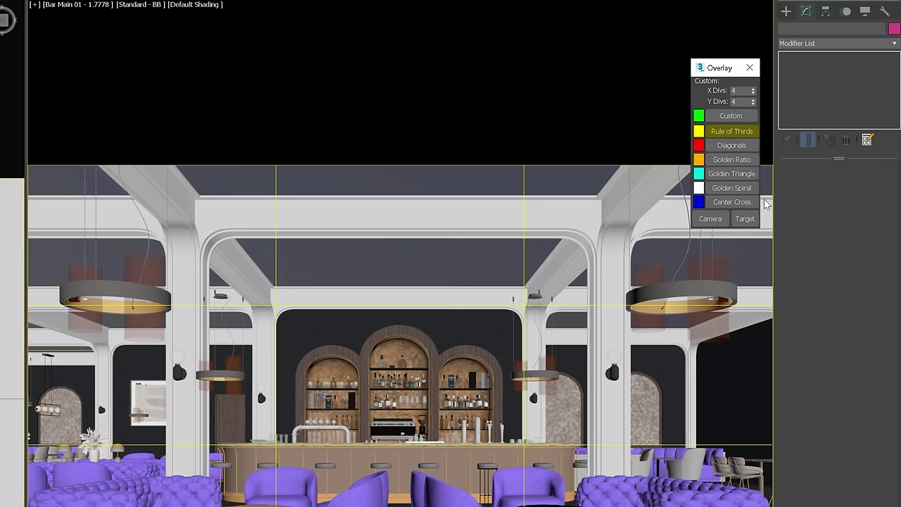
drag(610, 41, 595, 32)
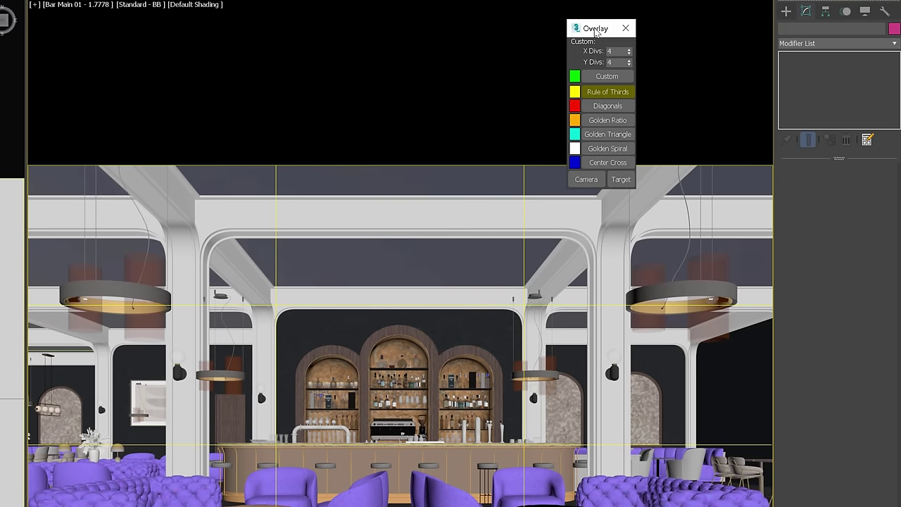
click(611, 106)
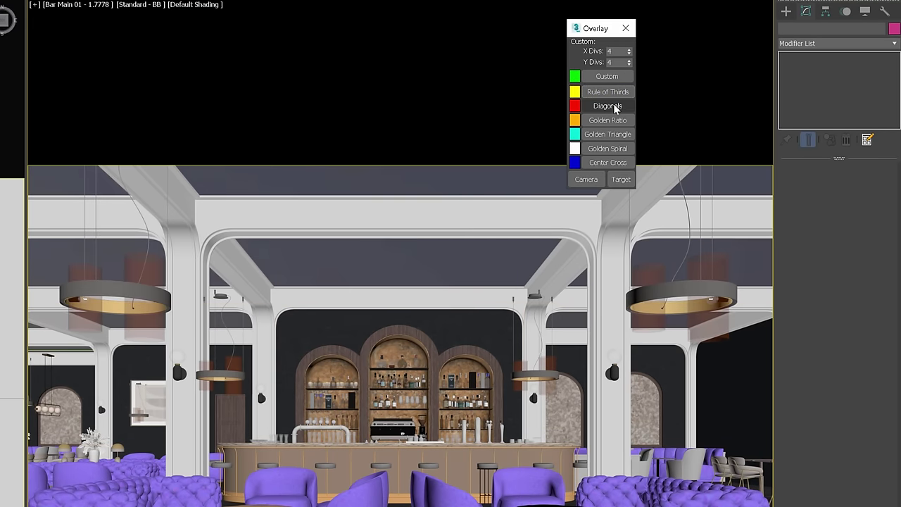
click(608, 148)
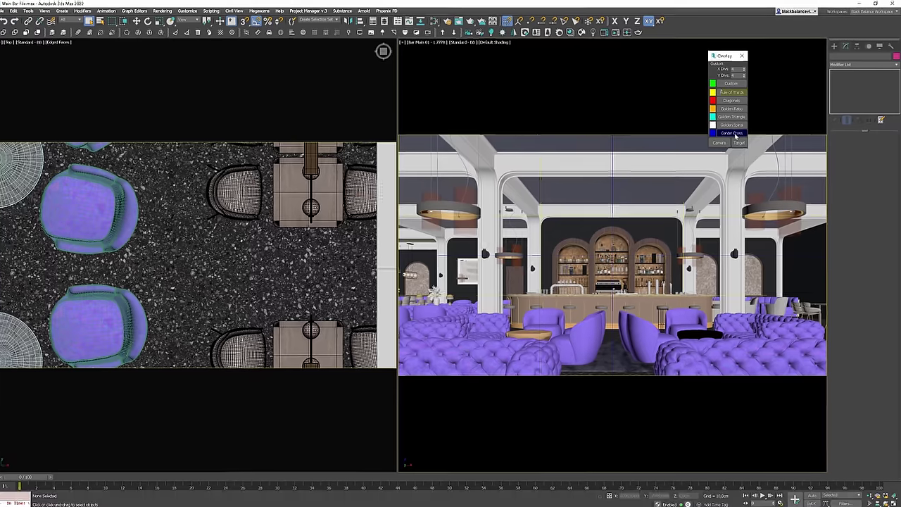
click(589, 90)
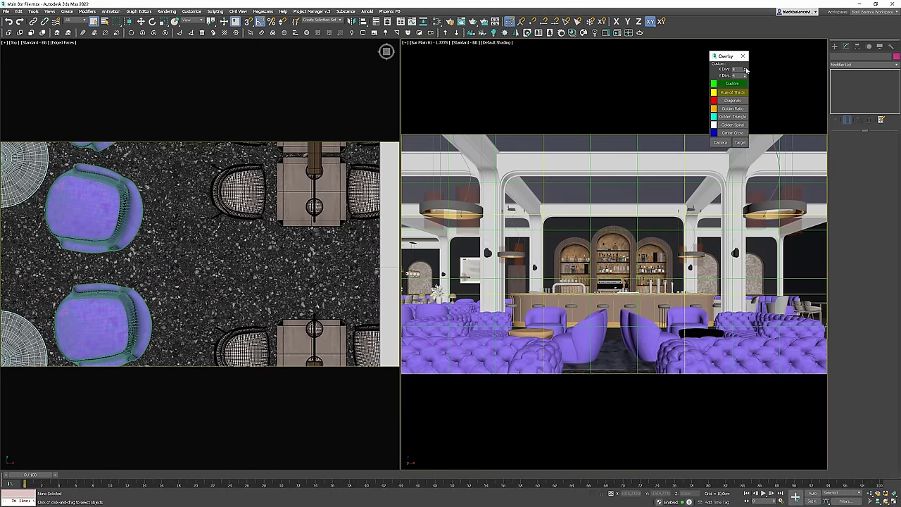
click(222, 218)
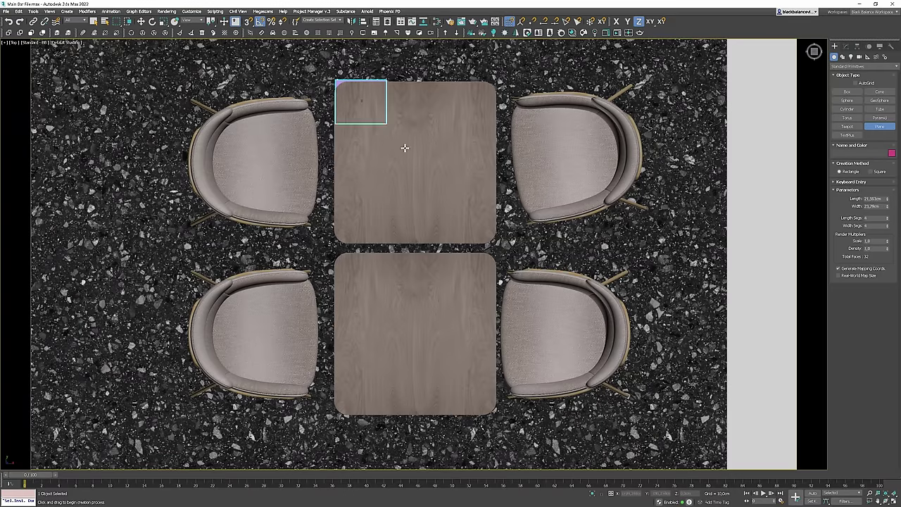
Measure a distance across the tables in the Top view with QuickMeasure and close the report.
drag(405, 148, 466, 228)
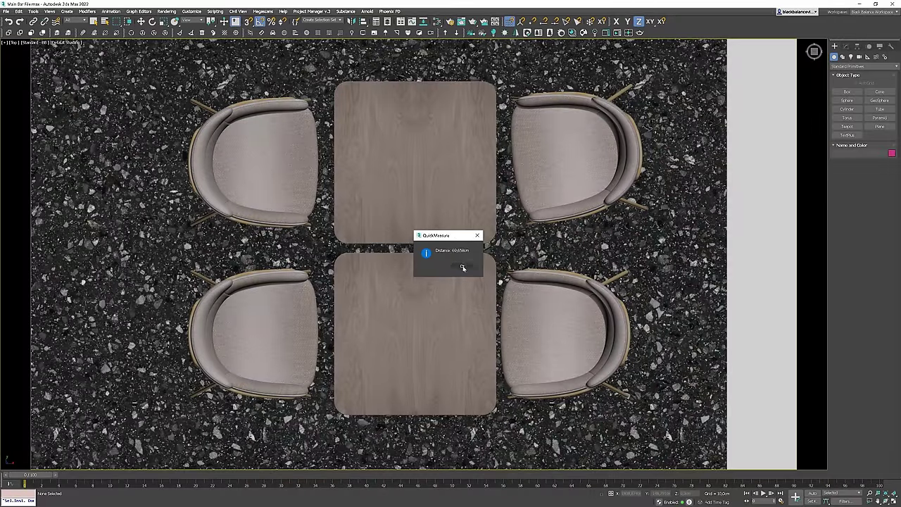
click(463, 267)
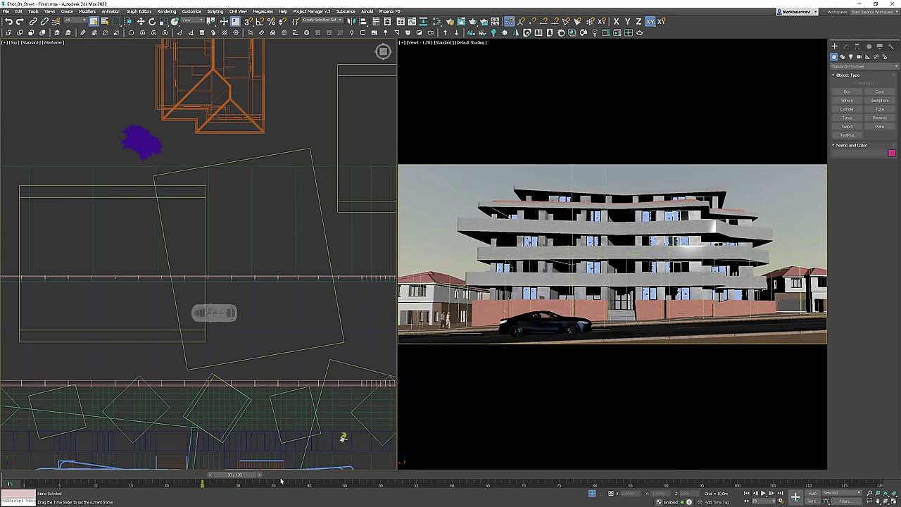
Read the selected car's Speedometer+ speed at frame 10 as 59.7 kmh.
drag(333, 479, 7, 481)
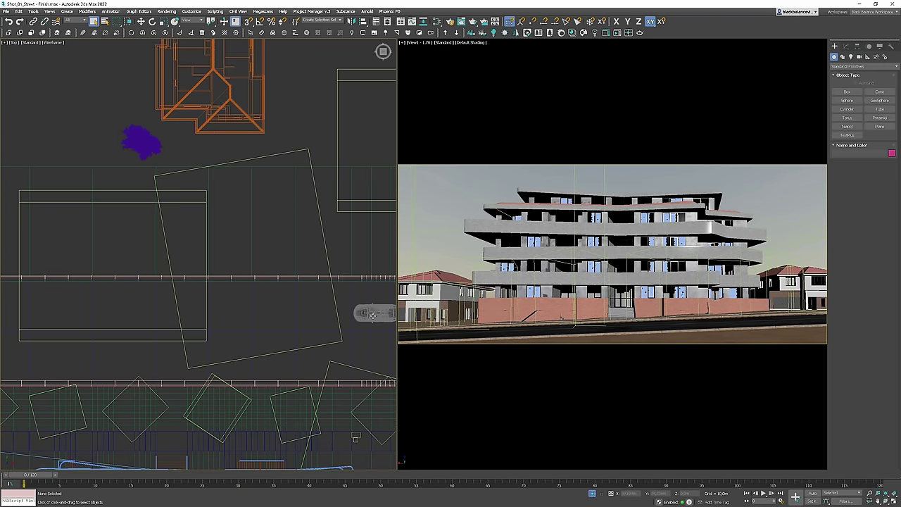
click(372, 313)
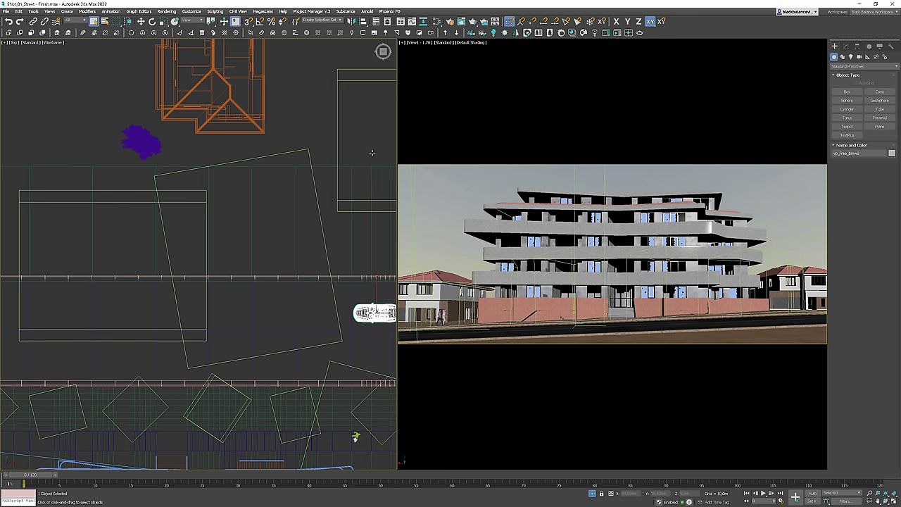
click(273, 34)
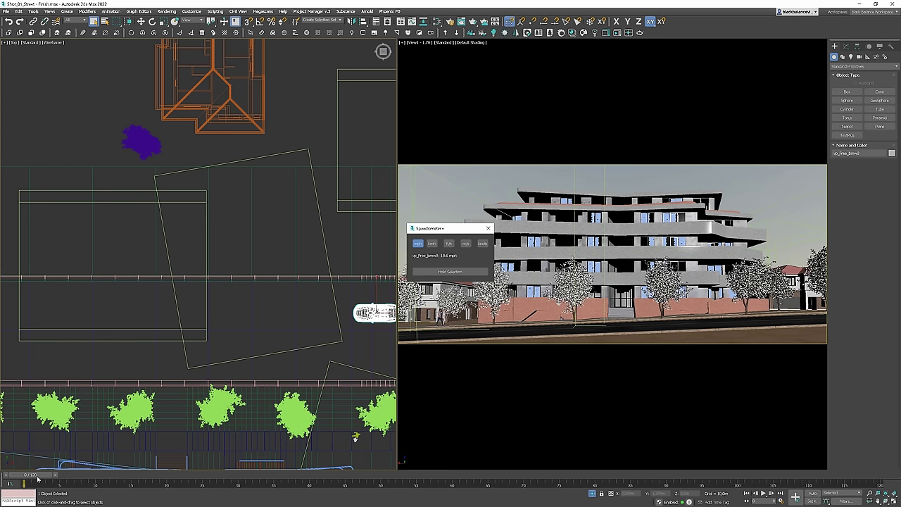
drag(38, 479, 260, 479)
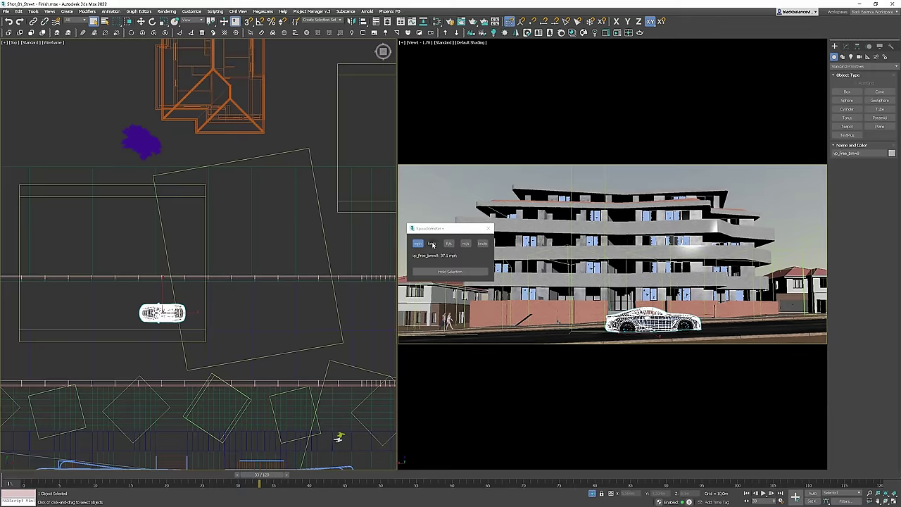
click(432, 244)
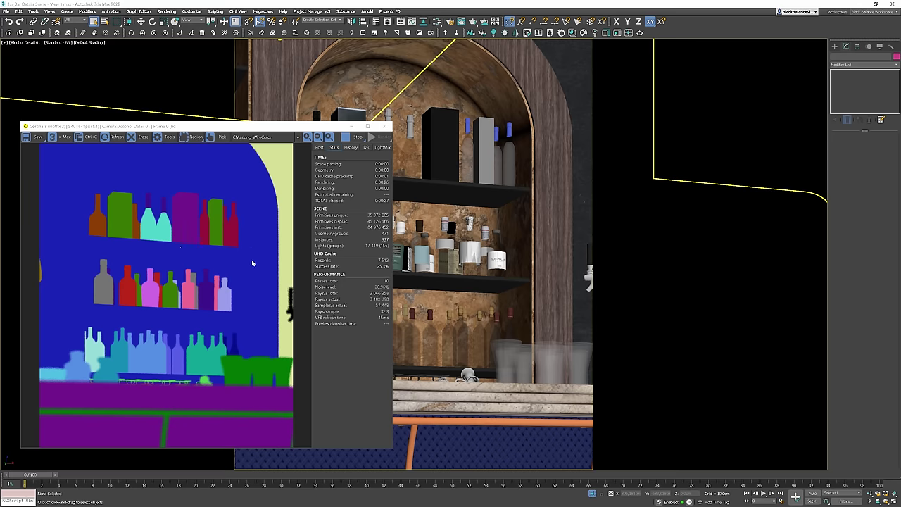
Give every bar object a random wire colour with Wire Colour Tools.
click(498, 190)
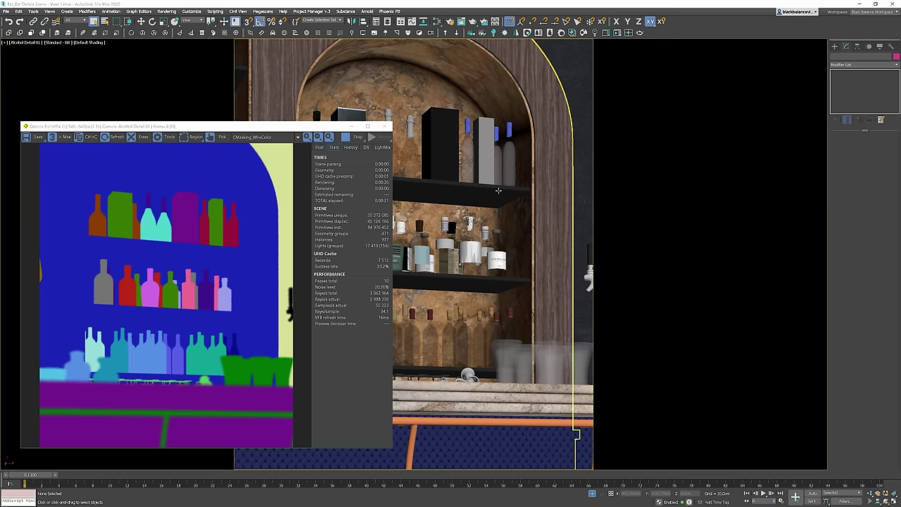
click(888, 59)
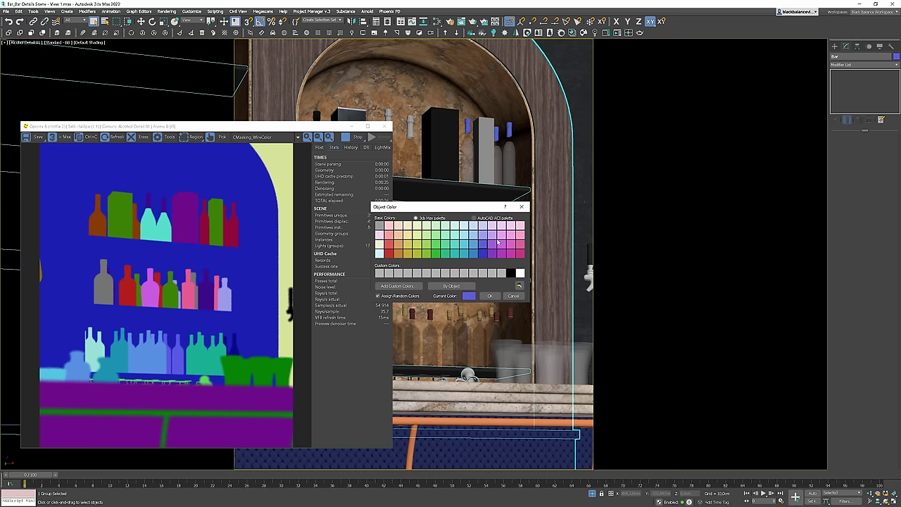
click(522, 206)
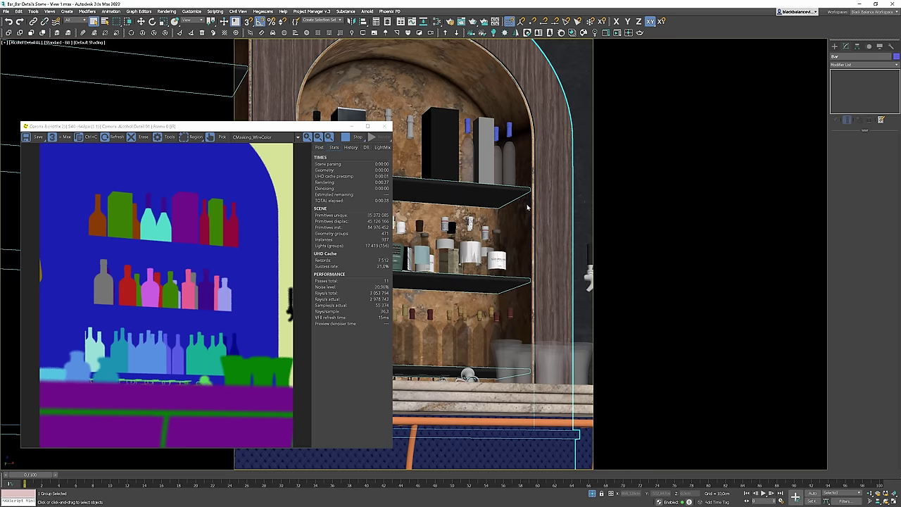
click(286, 33)
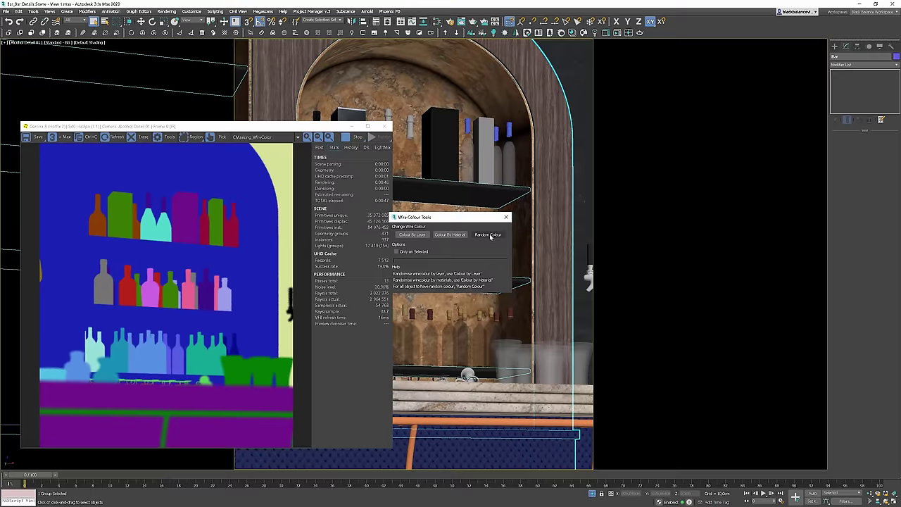
click(489, 235)
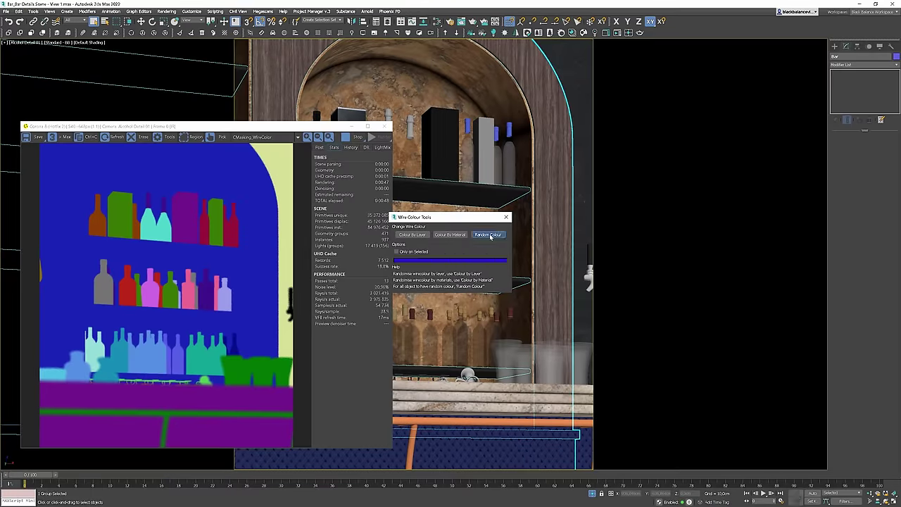
Restart the Corona render to refresh the wire-colour mask pass.
click(356, 142)
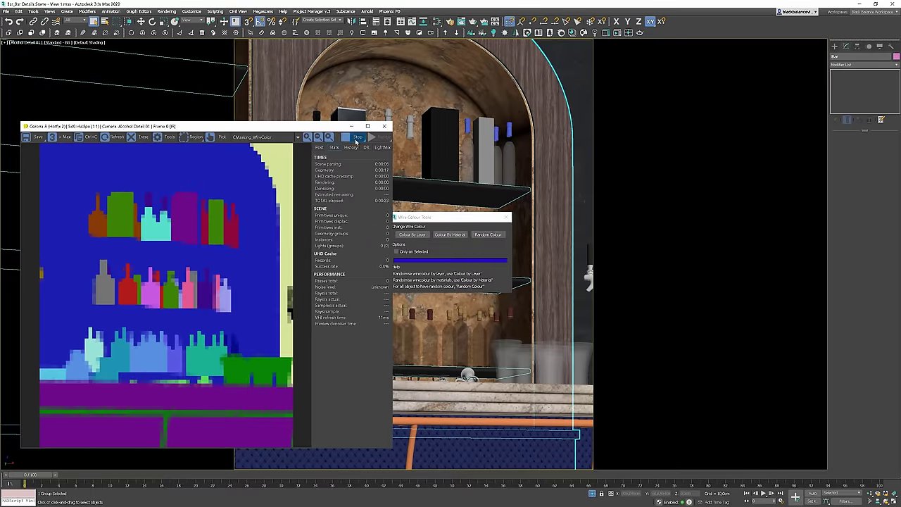
click(357, 141)
click(377, 139)
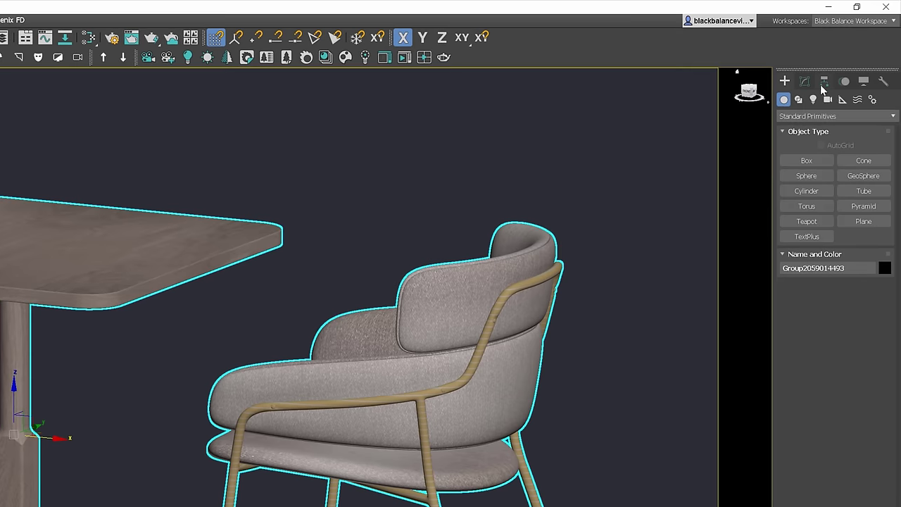
Enable Affect Pivot Only and put the group's pivot at the tabletop's top centre with putPivot.
click(857, 45)
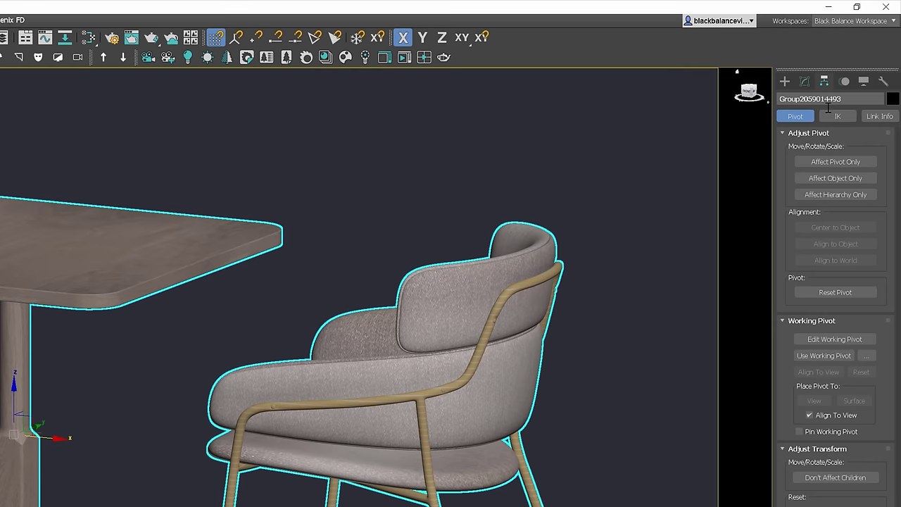
click(830, 162)
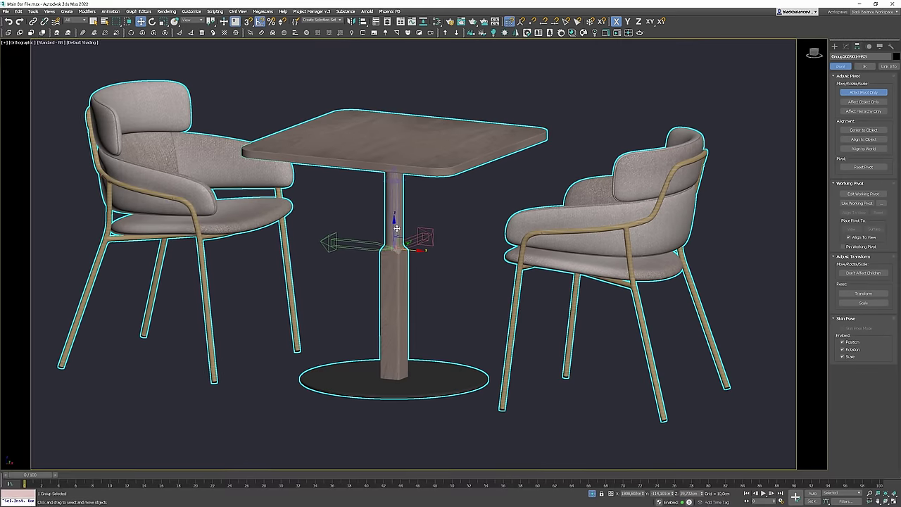
drag(395, 244, 396, 216)
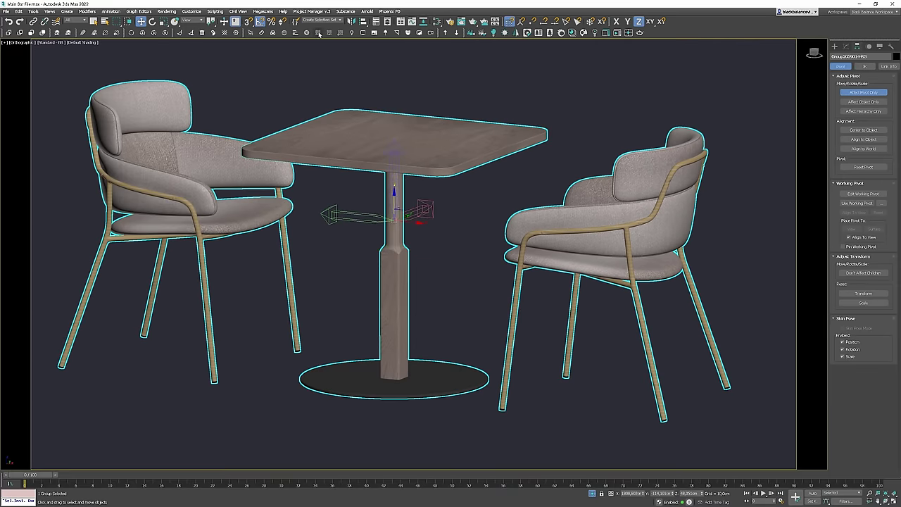
click(318, 33)
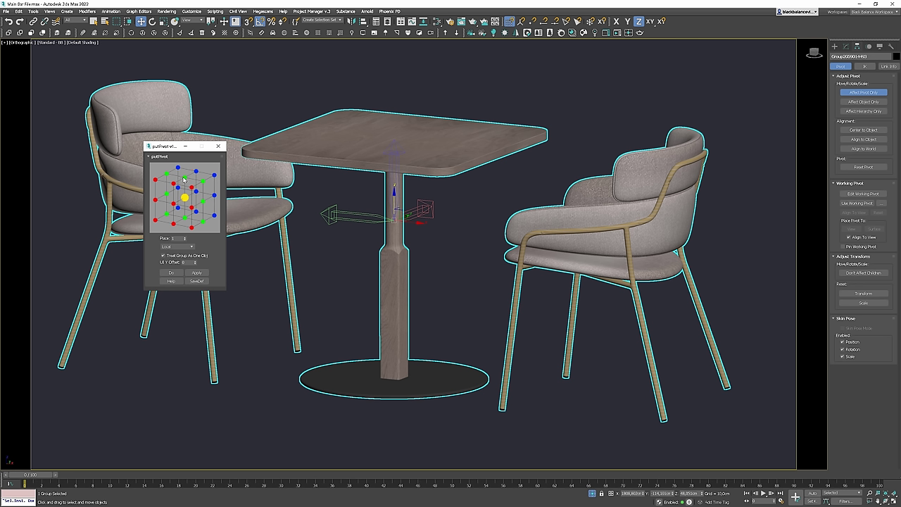
click(184, 180)
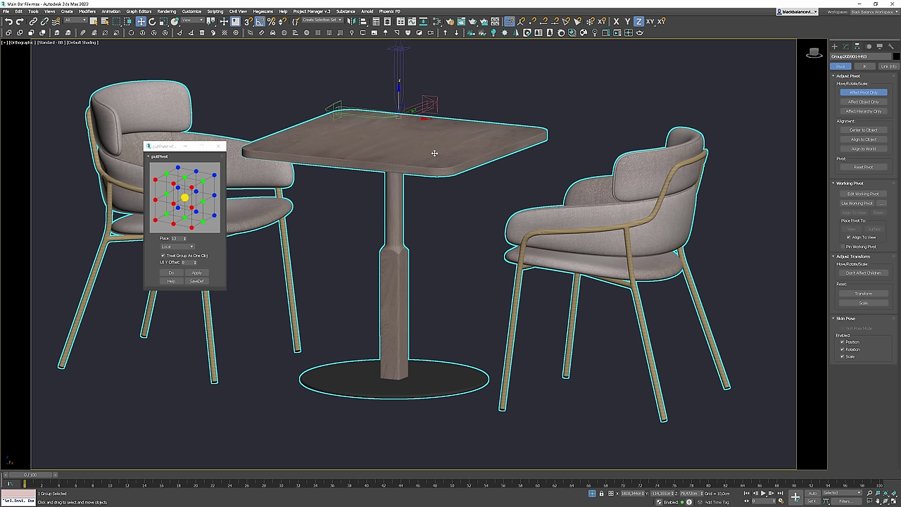
In the Left view, drop the pivot to the bottom of the table column on its base.
key(l)
key(z)
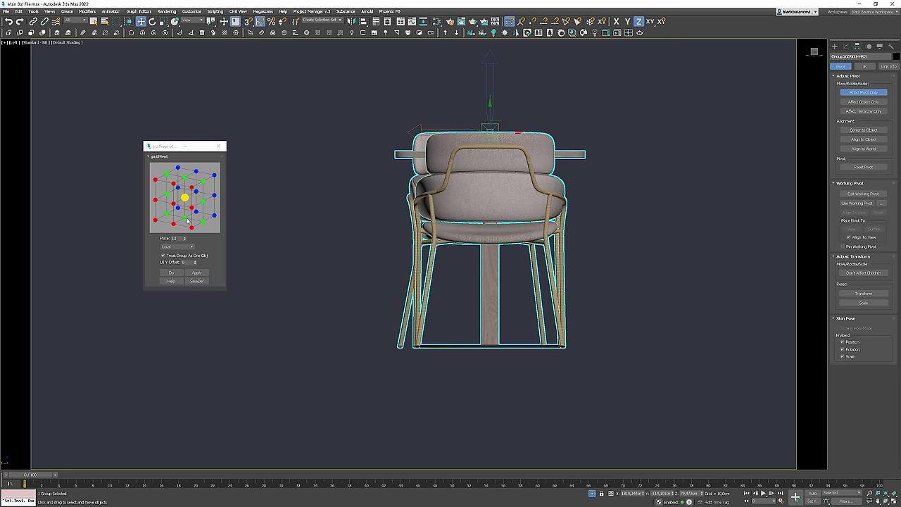
click(186, 220)
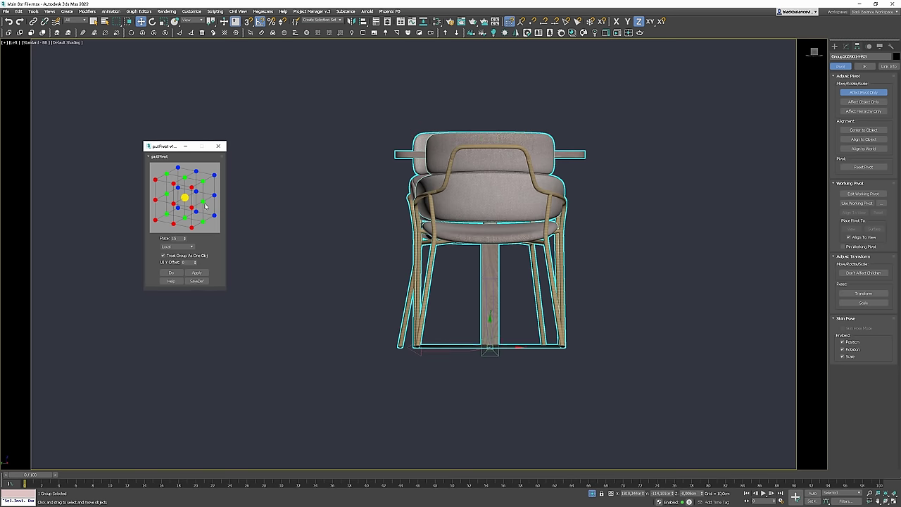
click(204, 203)
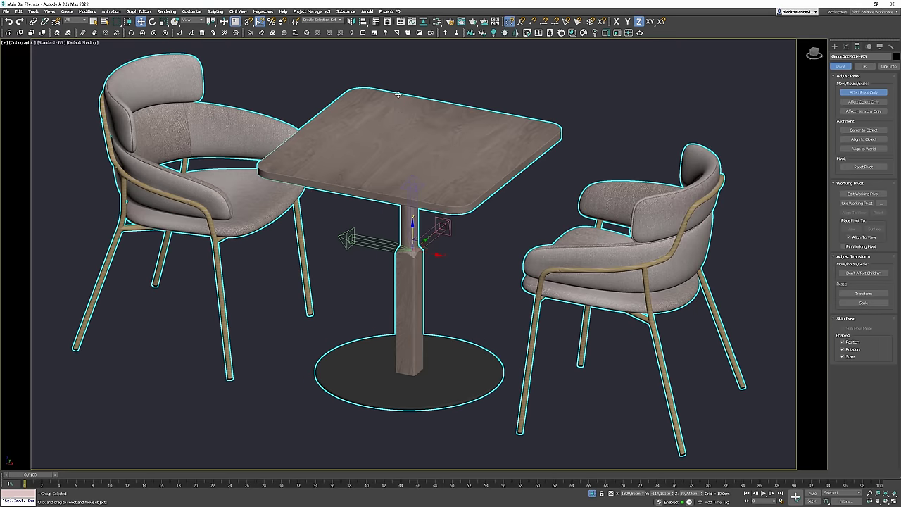
click(331, 34)
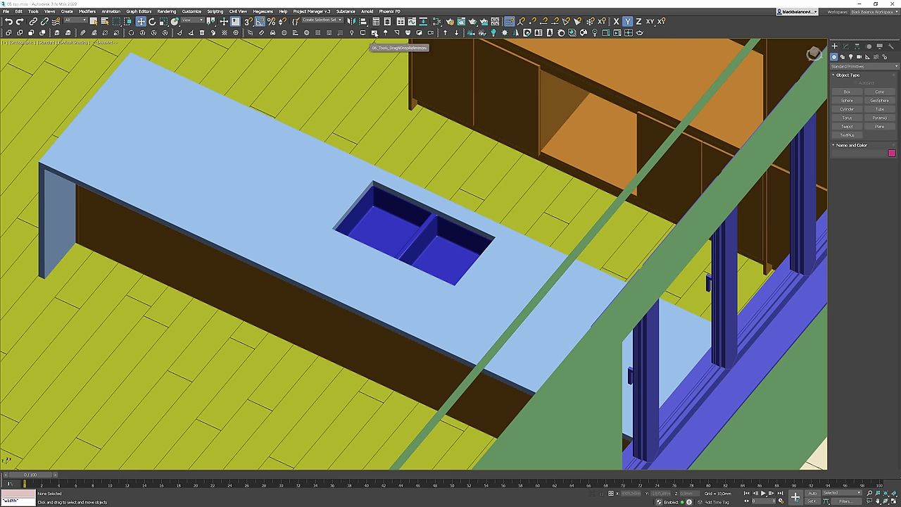
Create a reference plane with the faucet dimension drawing and adjust its Size setting.
click(374, 33)
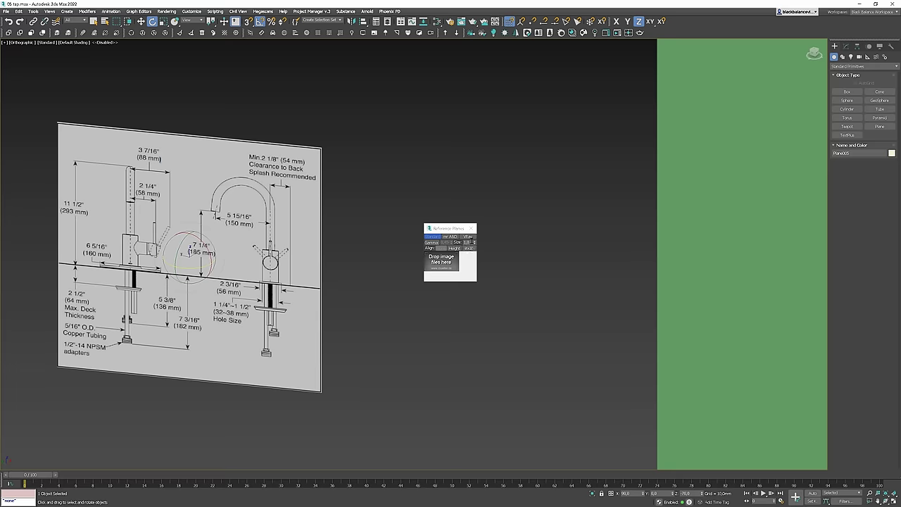
click(454, 245)
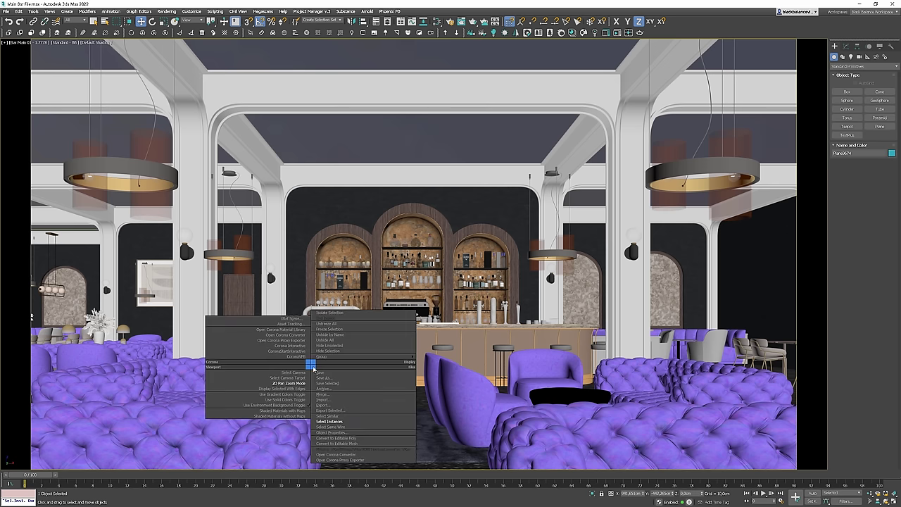
Isolate the armchairs and view them from the Top.
click(340, 421)
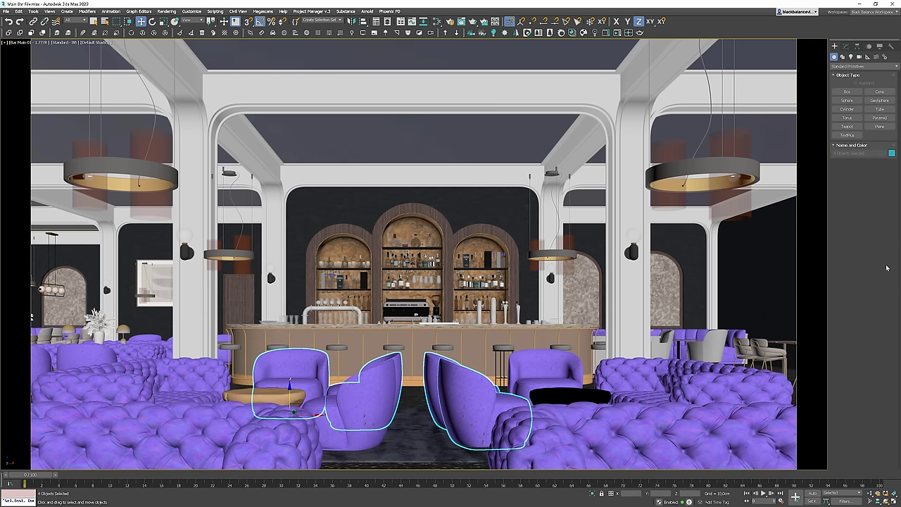
ctrl+click(534, 373)
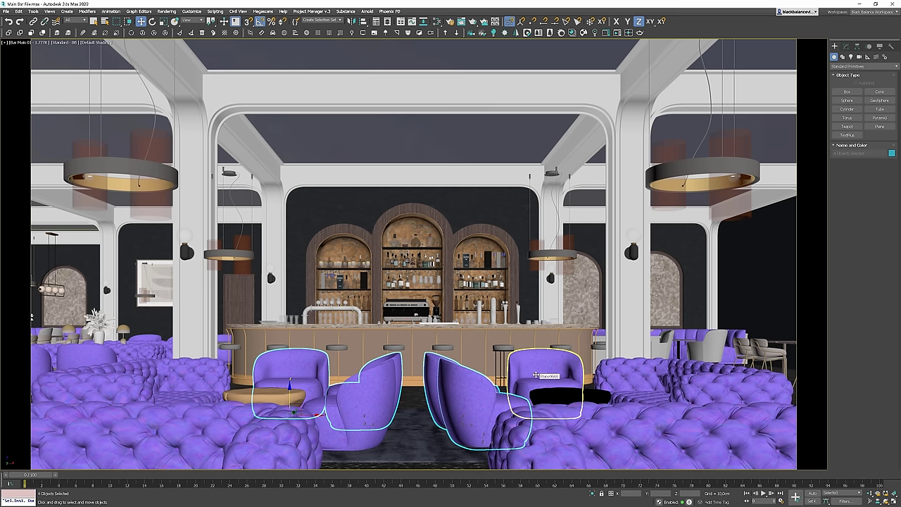
drag(363, 403, 373, 415)
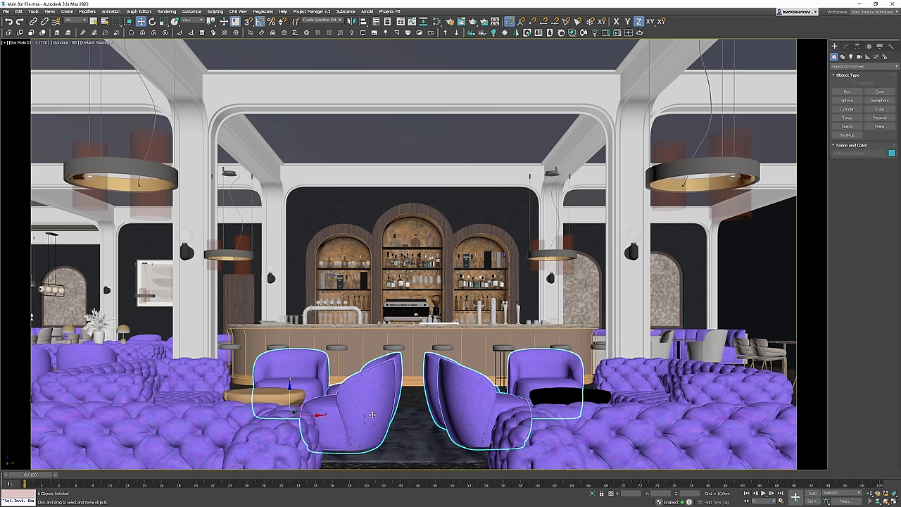
click(593, 493)
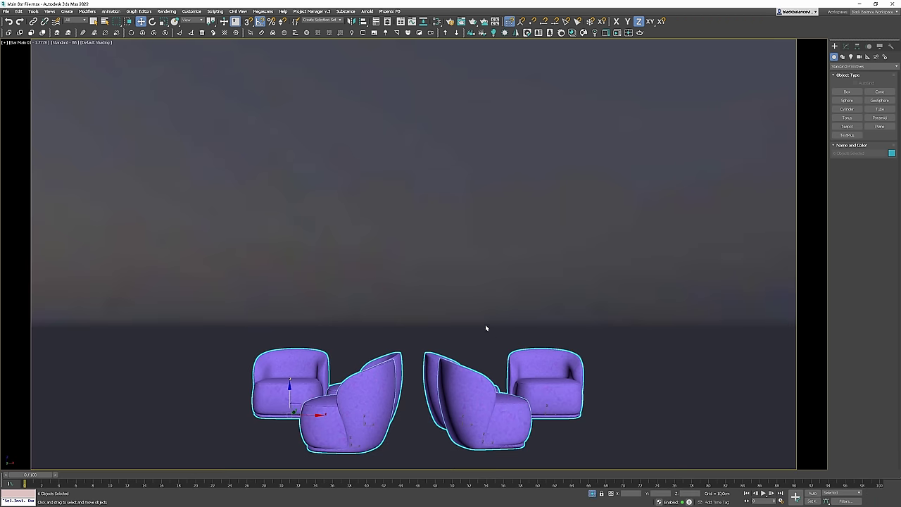
key(t)
click(639, 301)
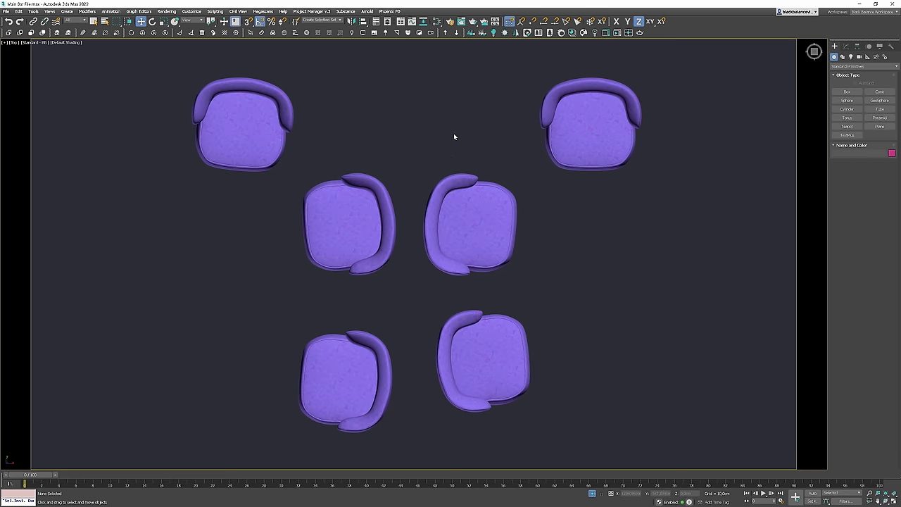
Replace the five other chairs with instances of the top-right master chair.
click(389, 33)
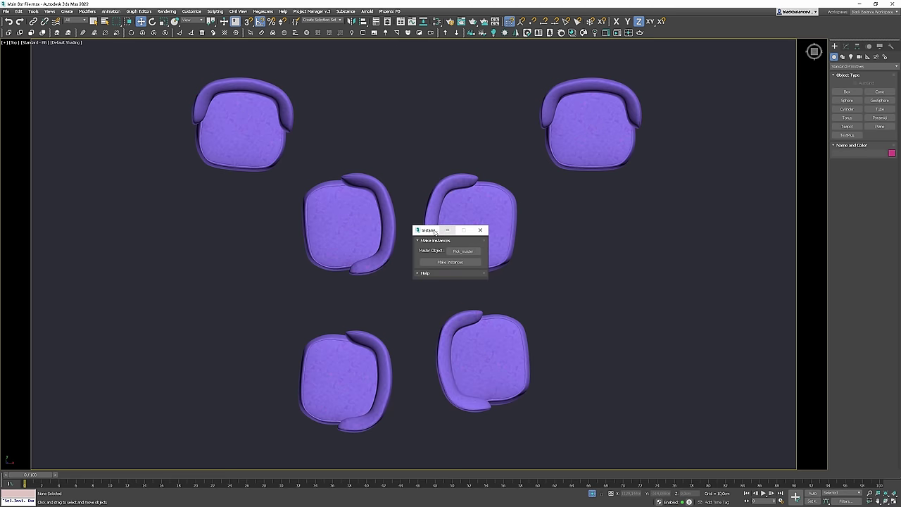
drag(448, 230, 639, 208)
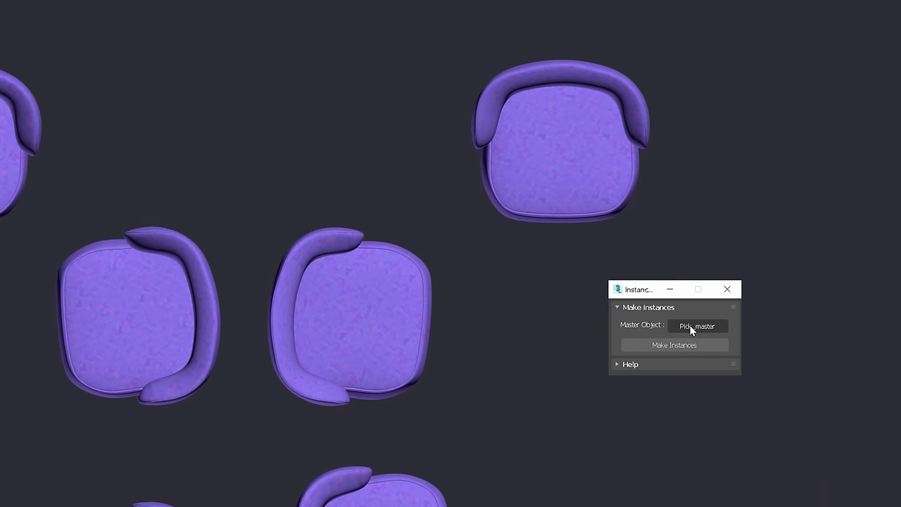
click(672, 258)
click(587, 139)
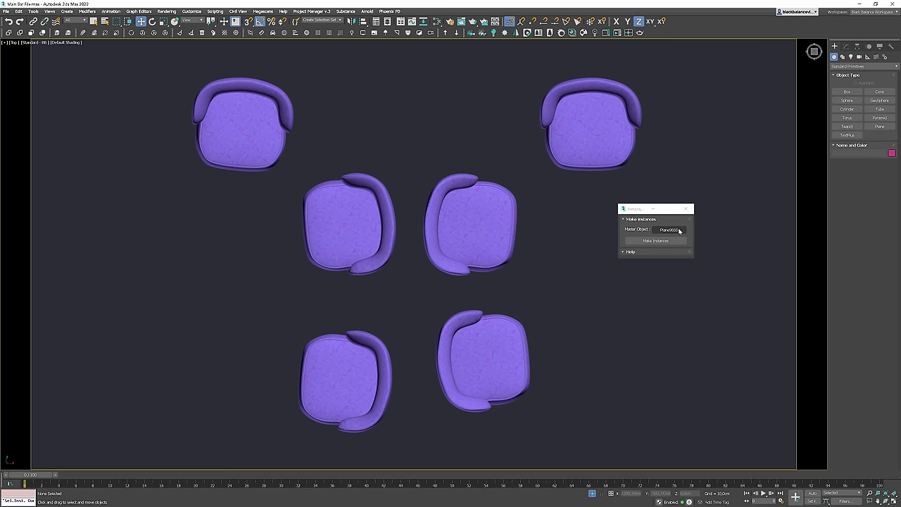
click(680, 344)
drag(228, 88, 228, 87)
click(647, 242)
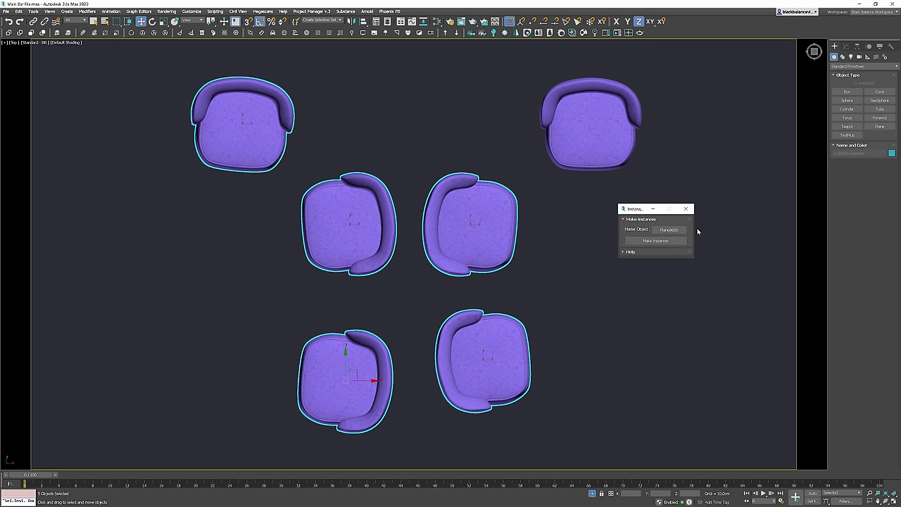
Select the top-right chair and use Select Instances to pick all six chairs.
click(587, 134)
right_click(584, 135)
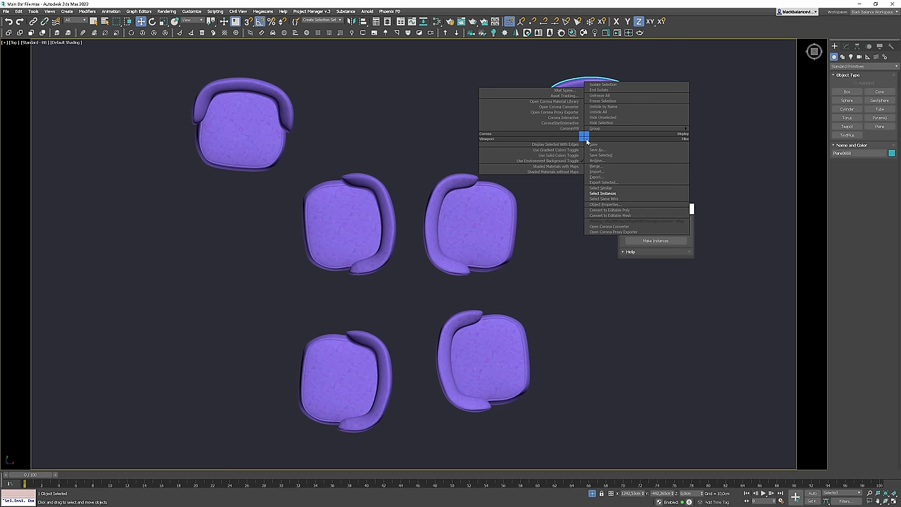
click(620, 193)
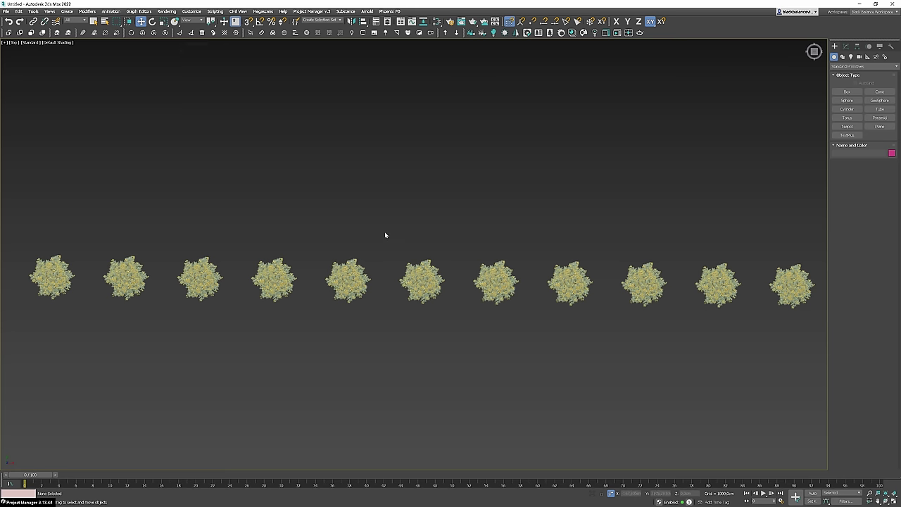
Launch the random_trans script and marquee-select all eleven bushes.
click(131, 33)
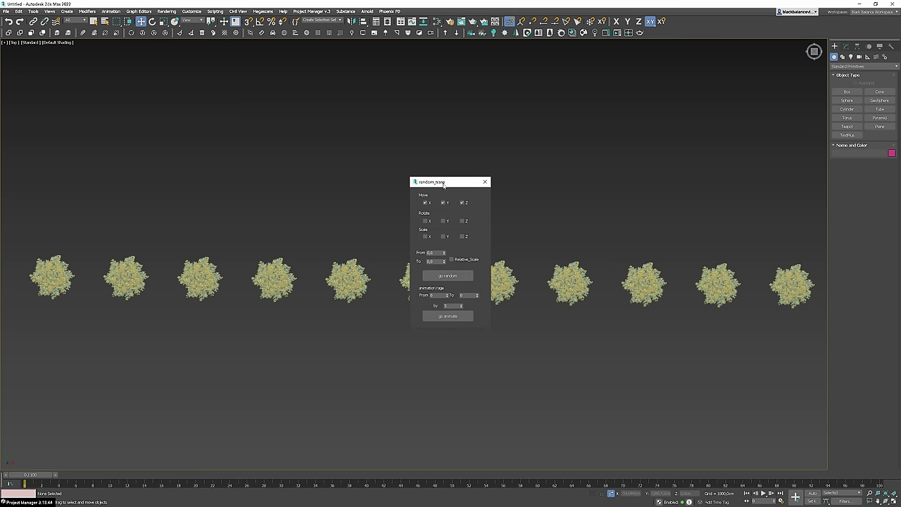
drag(443, 184, 694, 97)
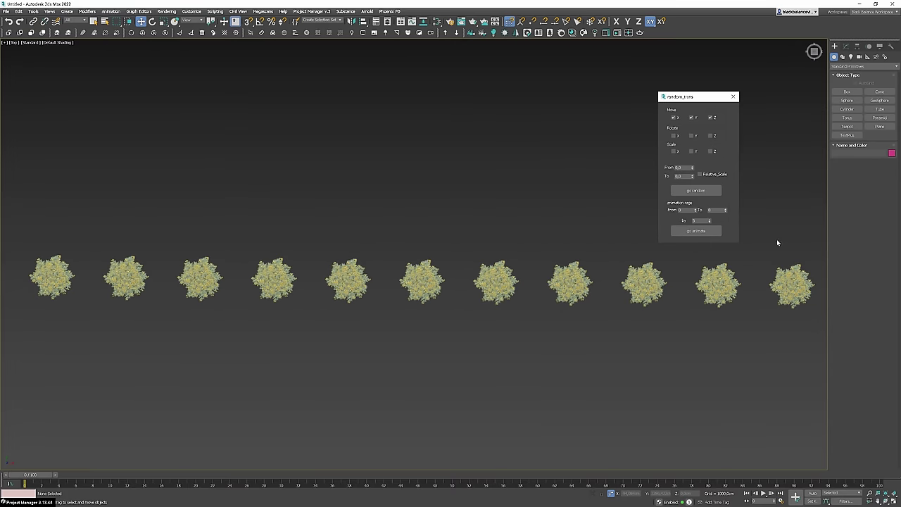
drag(816, 261, 321, 302)
drag(30, 305, 29, 305)
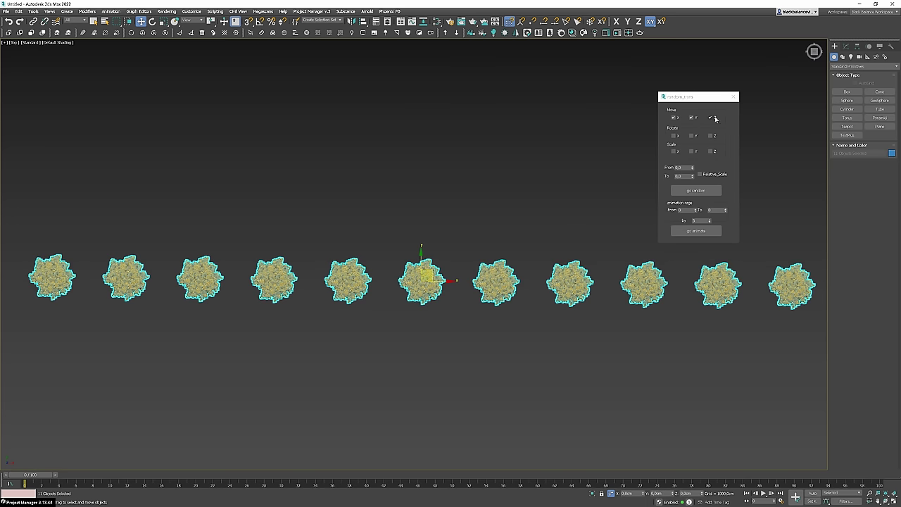
Scatter the bushes randomly in X and Y only, with a range of 0 to 1.
click(711, 118)
double_click(681, 175)
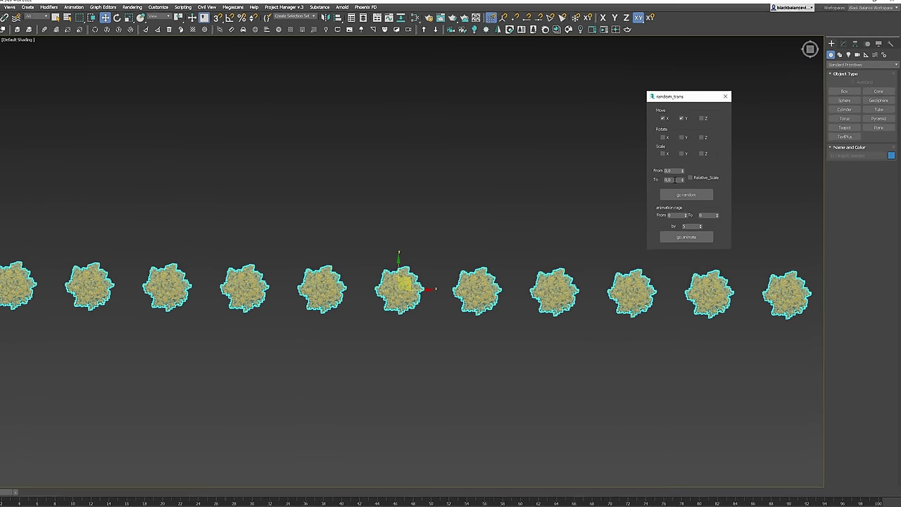
text(1)
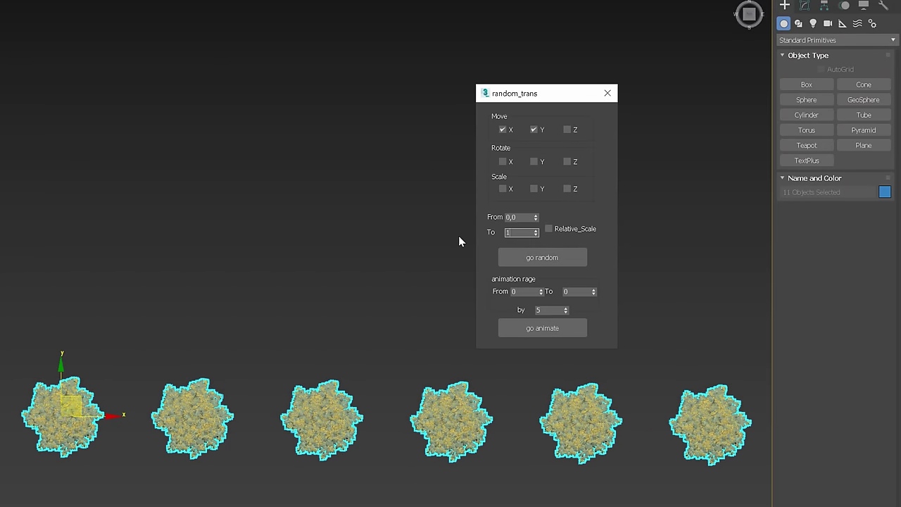
click(542, 257)
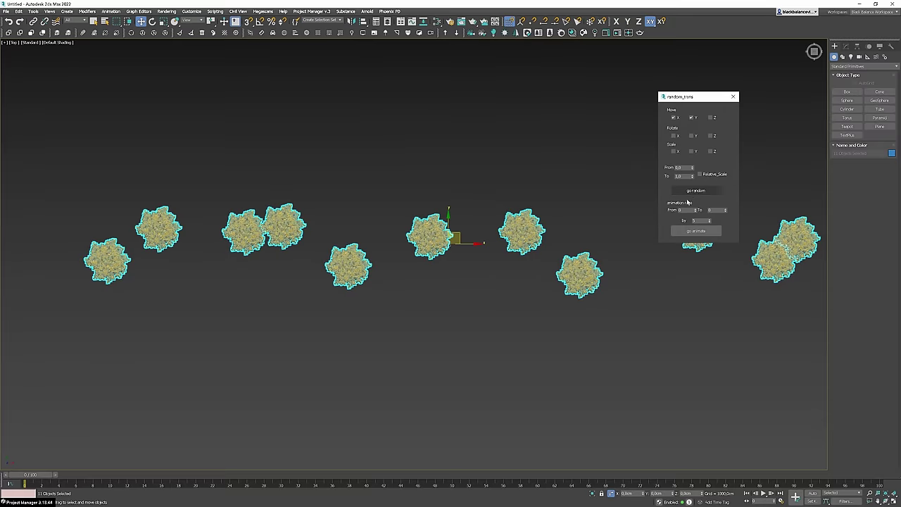
middle_drag(592, 339, 606, 350)
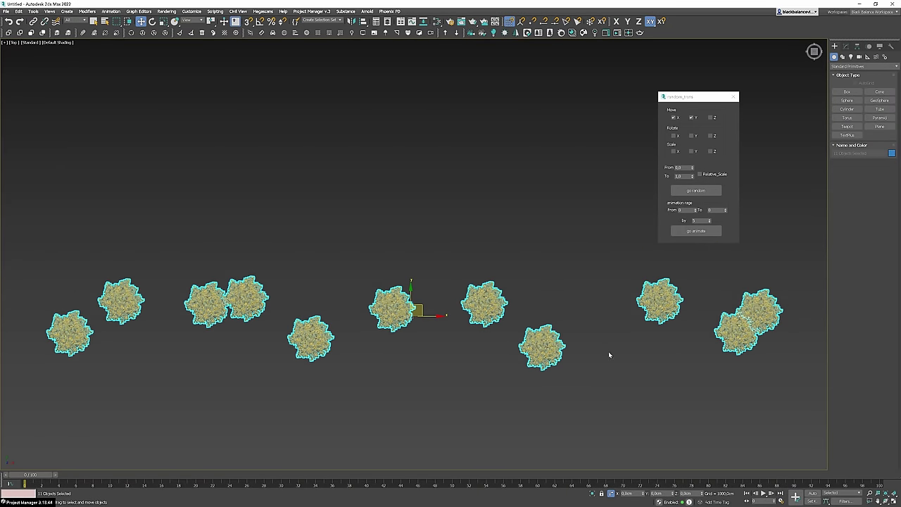
Switch random_trans from Move X/Y to Rotate Z and rotate the bushes randomly, 0 to 50.
click(691, 117)
click(675, 118)
click(710, 136)
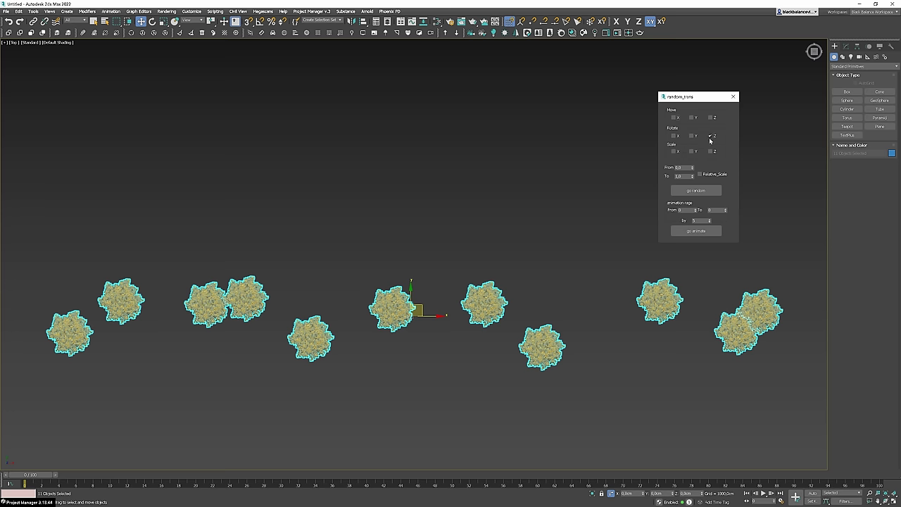
double_click(681, 176)
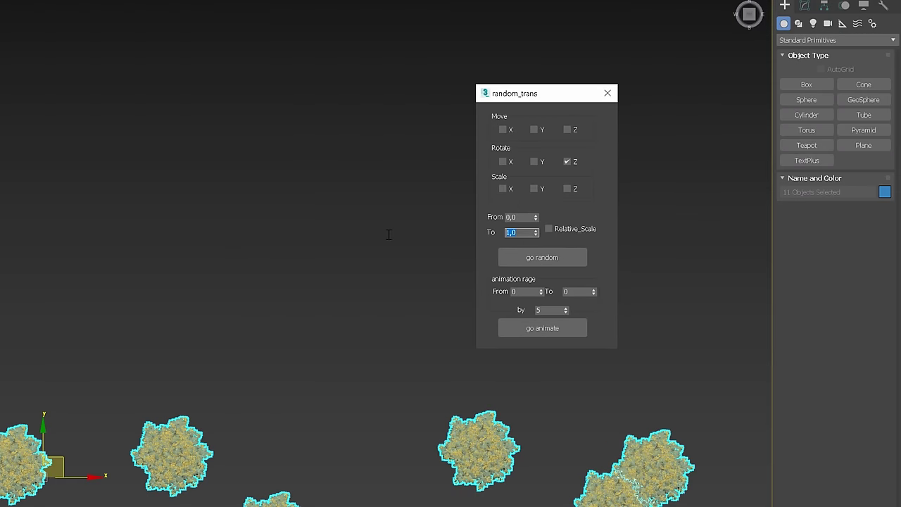
text(50)
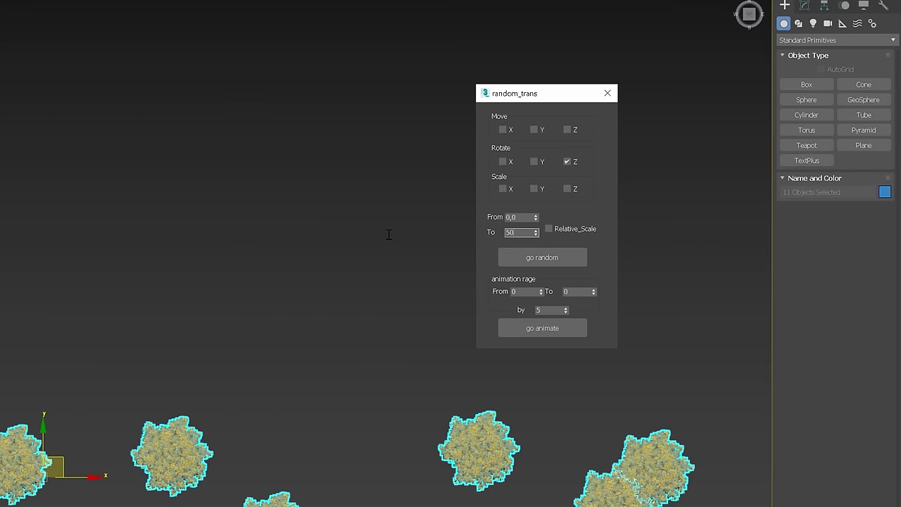
click(529, 257)
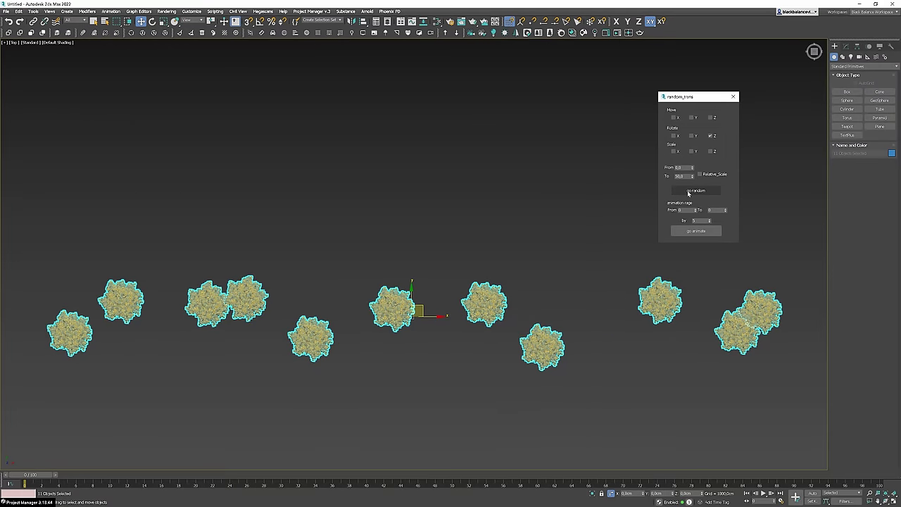
Randomly scale the bushes on X, Y and Z between 90 and 110.
click(691, 151)
click(710, 151)
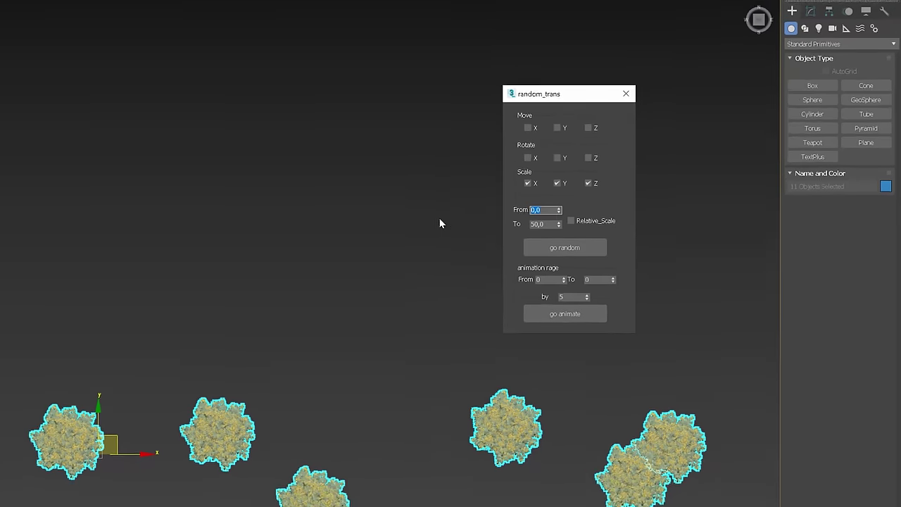
text(90)
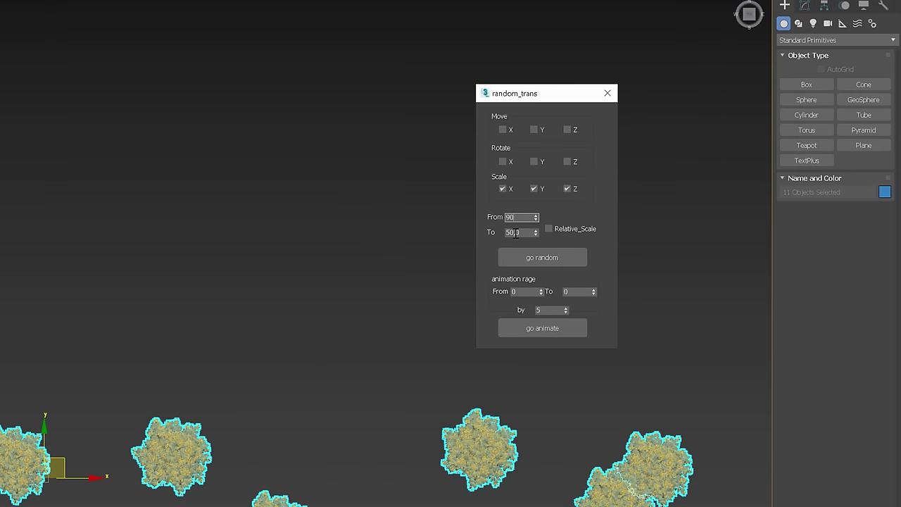
key(Tab)
text(110)
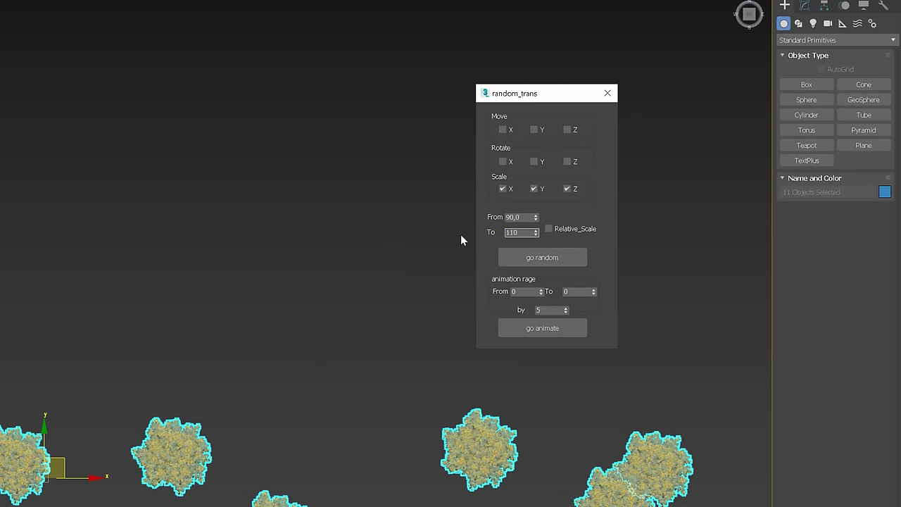
click(548, 258)
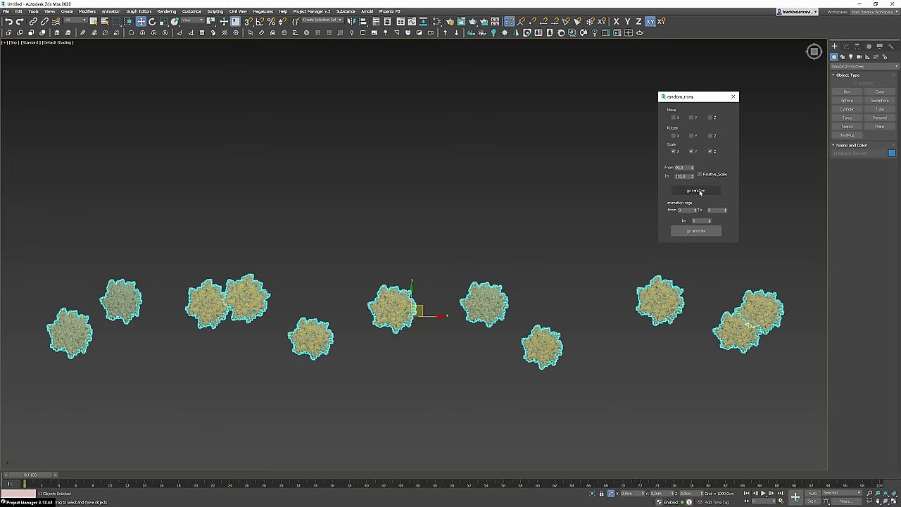
alt+middle_drag(536, 306, 529, 269)
Raise the maximum scale to 130 and randomly rescale the bushes again.
key(Tab)
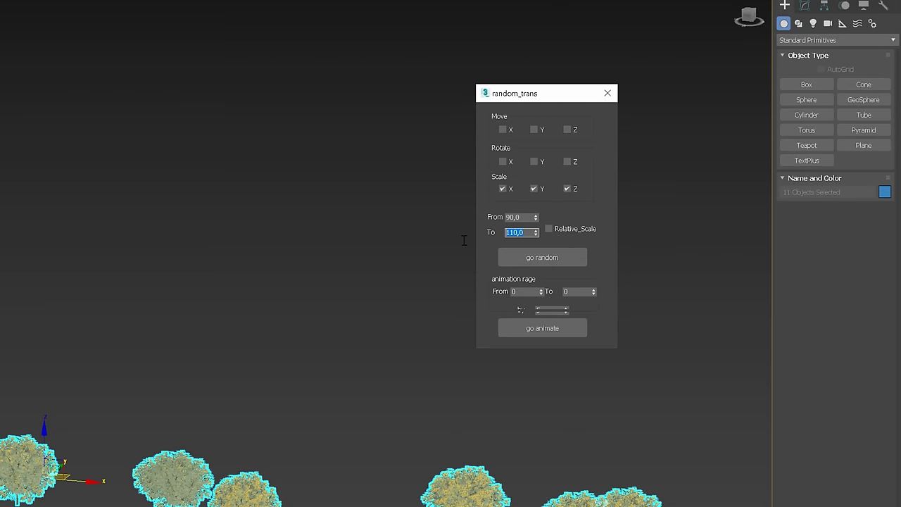
text(130)
click(547, 257)
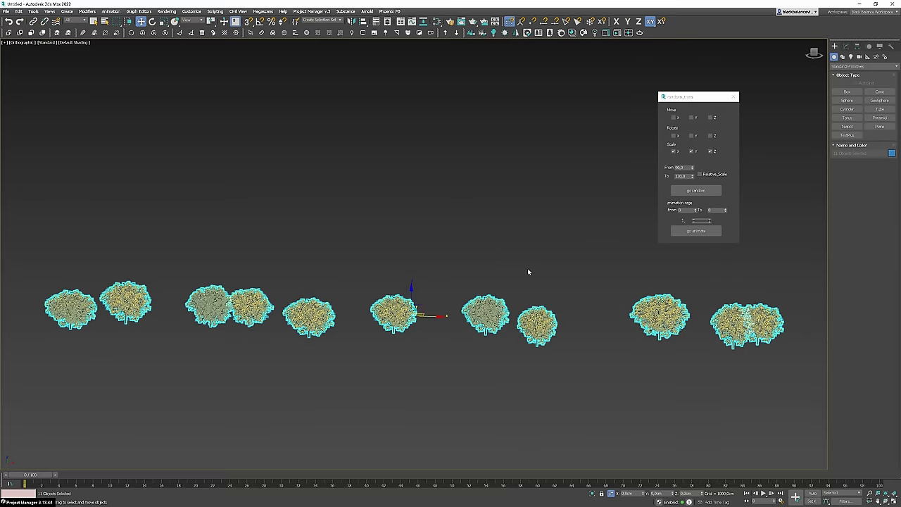
alt+middle_drag(532, 267, 465, 232)
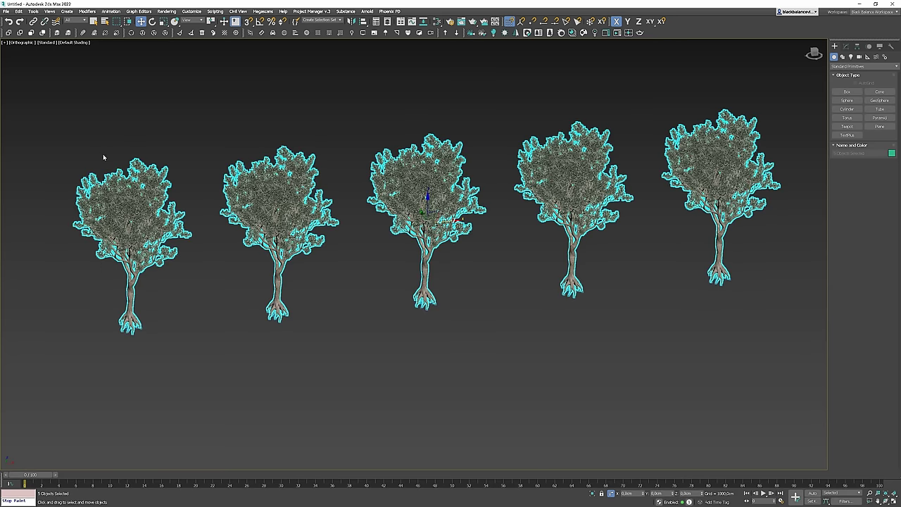
Regenerate the five selected trees four times with new random shapes.
click(144, 33)
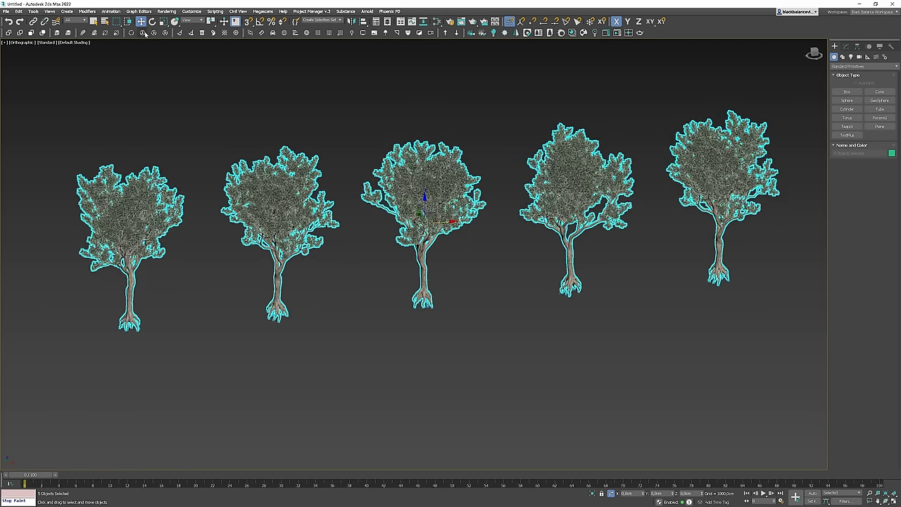
click(145, 33)
click(144, 33)
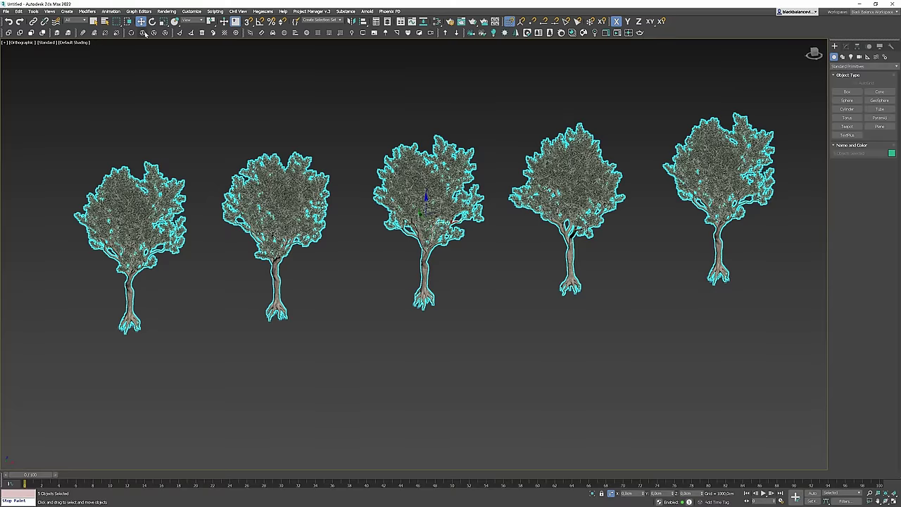
click(145, 33)
Switch to Top view, frame the selected trees, and regenerate them once more.
alt+middle_drag(388, 177, 390, 200)
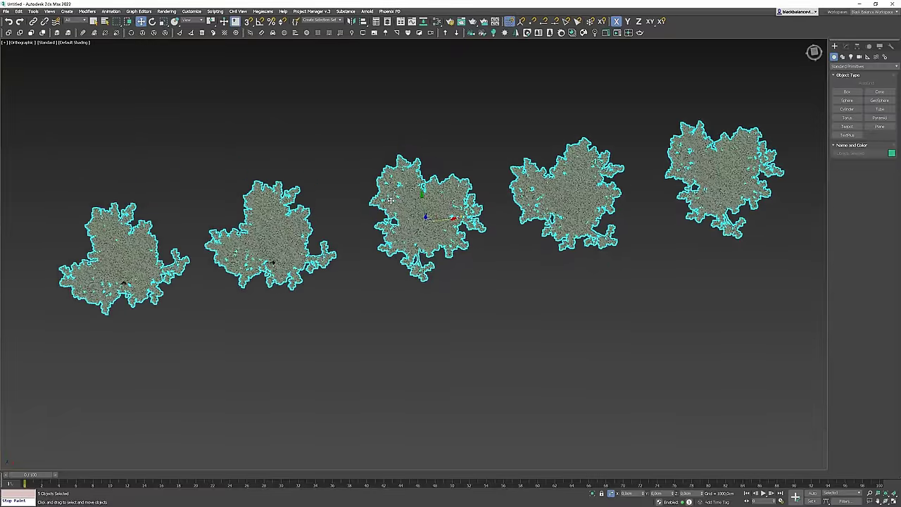
key(t)
key(z)
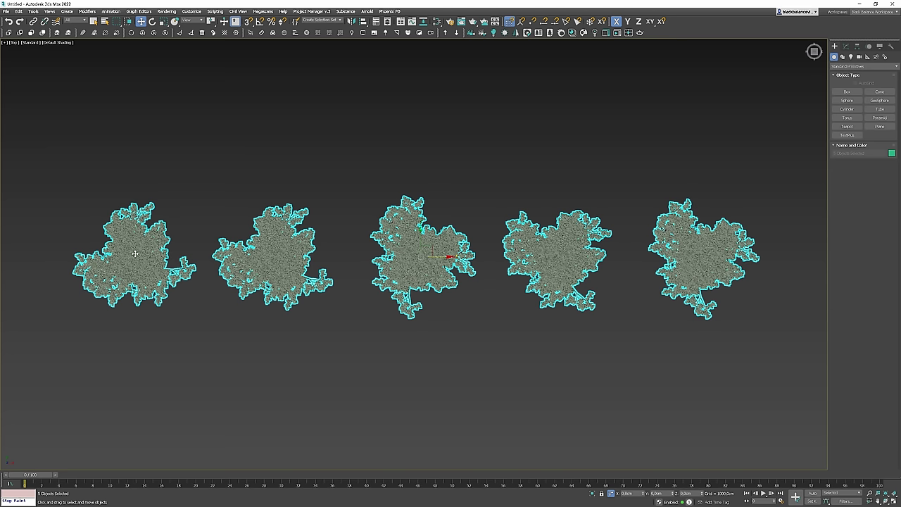
click(145, 33)
Regenerate the trees' foliage twice more, then deselect them.
click(144, 33)
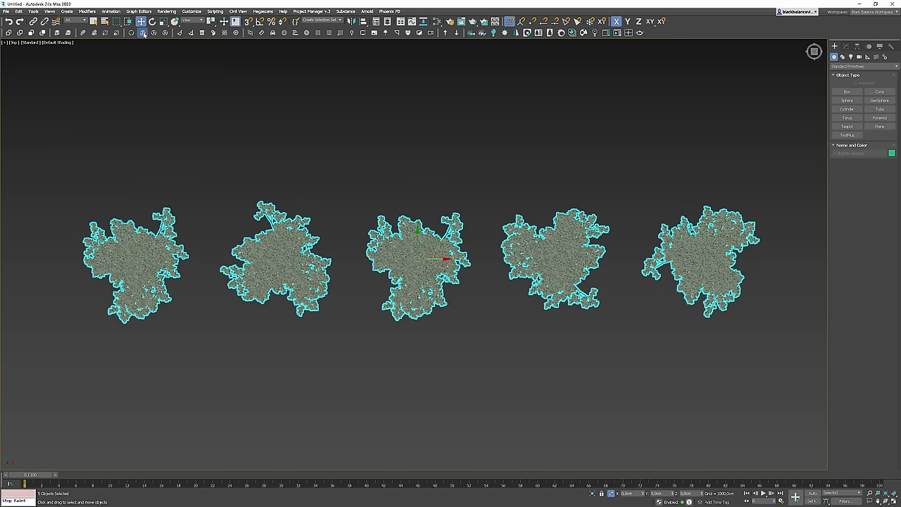
click(144, 33)
click(591, 192)
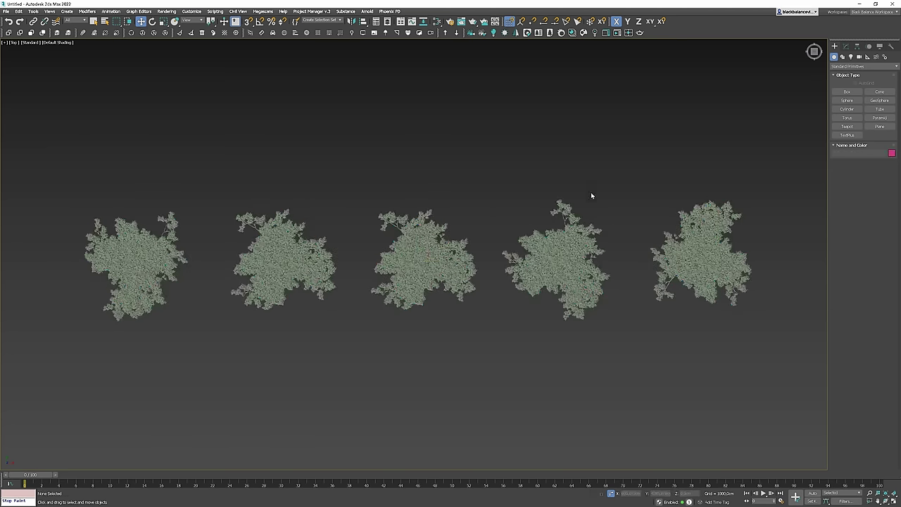